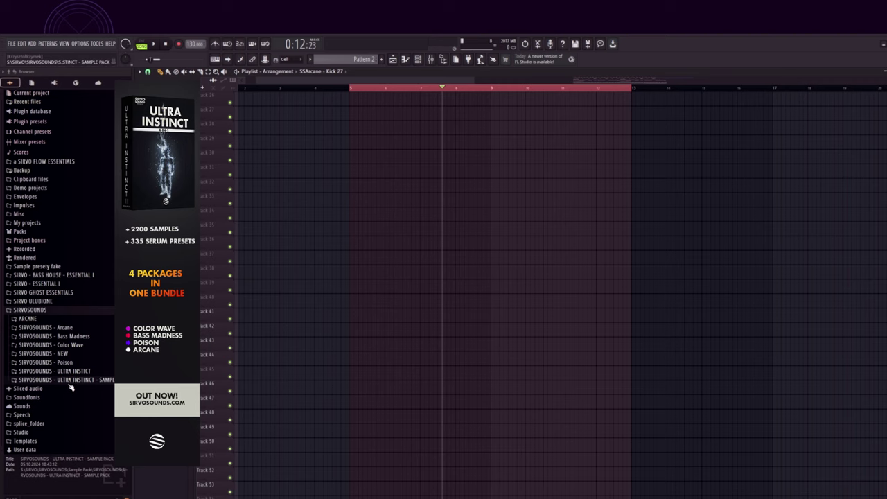
- Open the Kick folder of the SIRVOSOUNDS - ULTRA INSTINCT sample pack and audition its kick samples
click(70, 380)
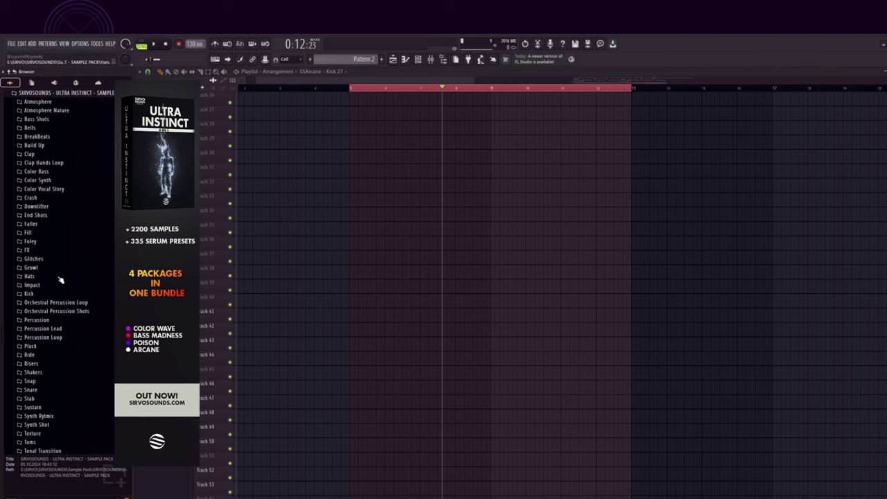
click(36, 297)
click(52, 350)
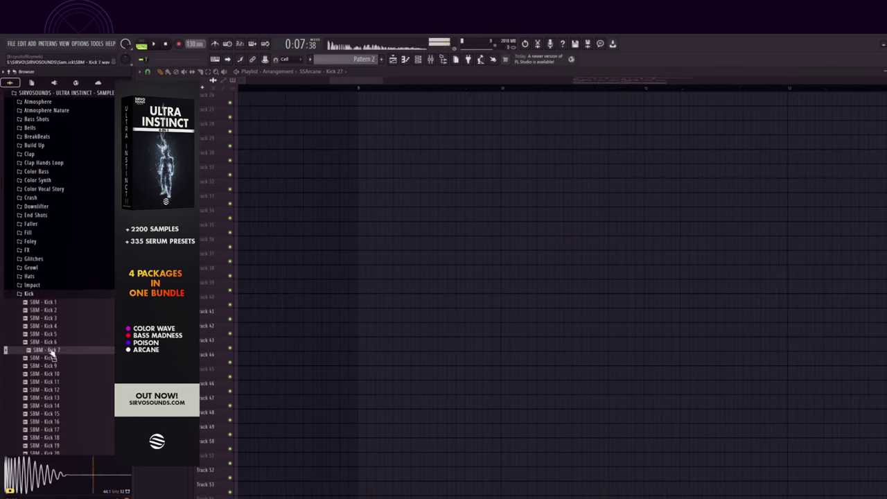
scroll(53, 333, down, 5)
click(53, 327)
scroll(53, 323, down, 5)
click(54, 319)
scroll(54, 321, down, 3)
click(55, 320)
scroll(56, 320, down, 4)
click(56, 319)
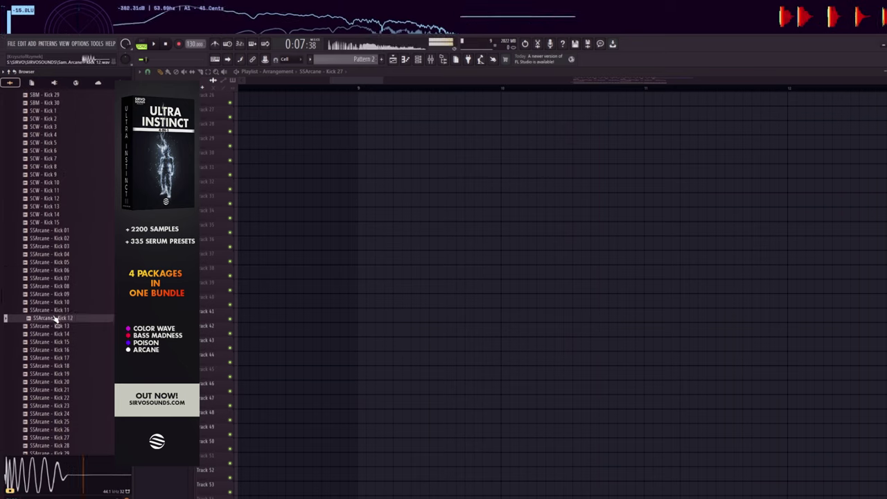
- Pick SSArcane - Kick 27 and lay it out on Track 31 as a repeating kick pattern from bar 9 to bar 16
scroll(56, 319, down, 6)
click(71, 270)
click(75, 248)
click(74, 201)
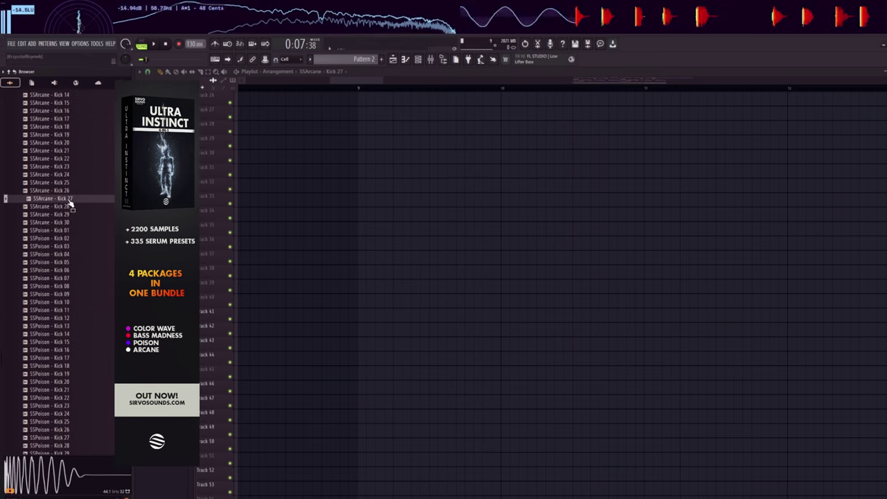
drag(404, 196, 406, 172)
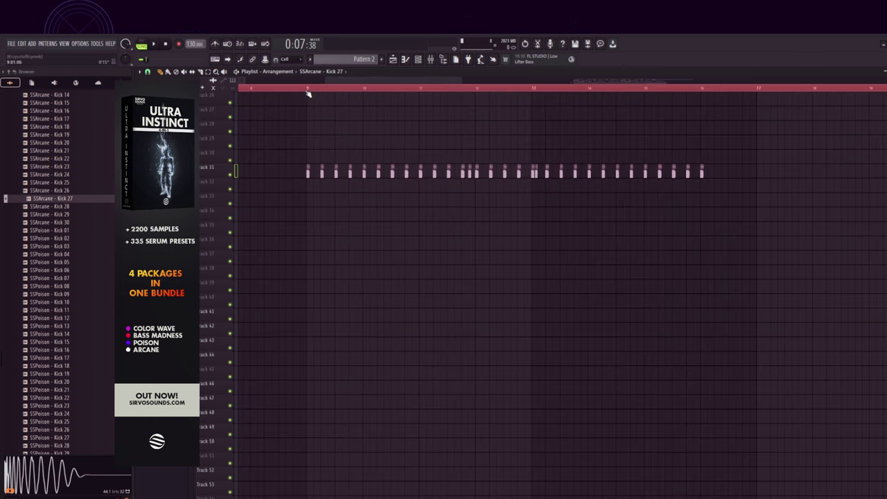
click(307, 89)
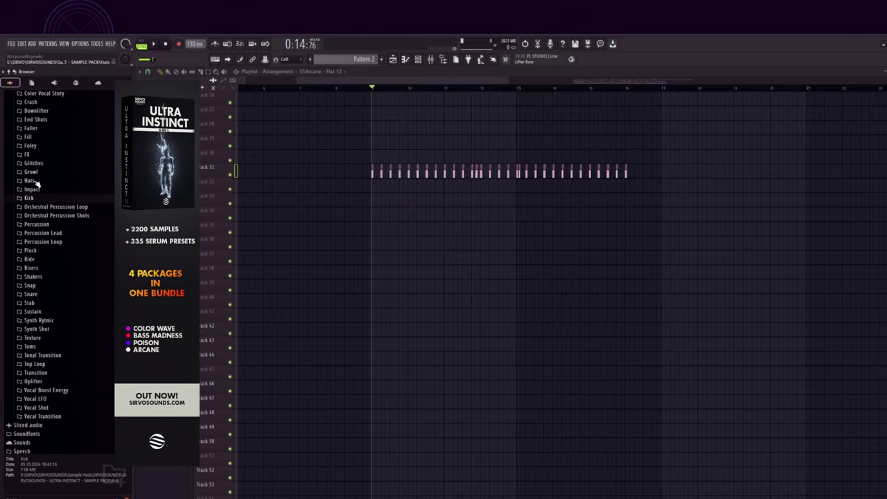
- Open the sample pack's Hats folder and audition closed, open and SSArcane hat samples
click(41, 180)
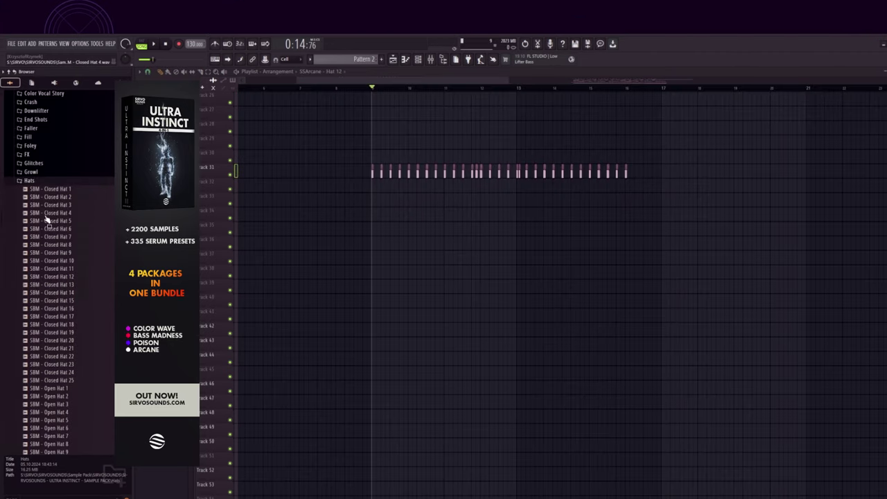
click(63, 276)
scroll(64, 273, down, 6)
click(65, 270)
scroll(65, 270, down, 2)
click(65, 271)
scroll(65, 270, down, 3)
click(65, 268)
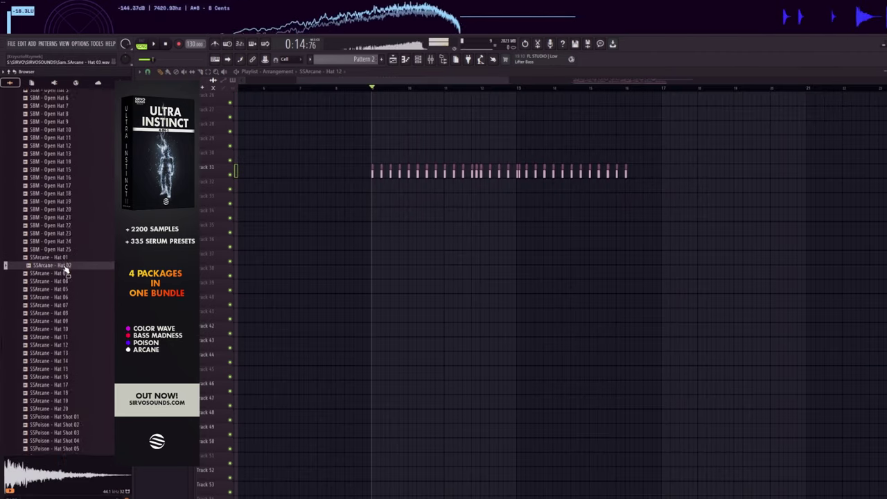
key(Down)
key(Down)
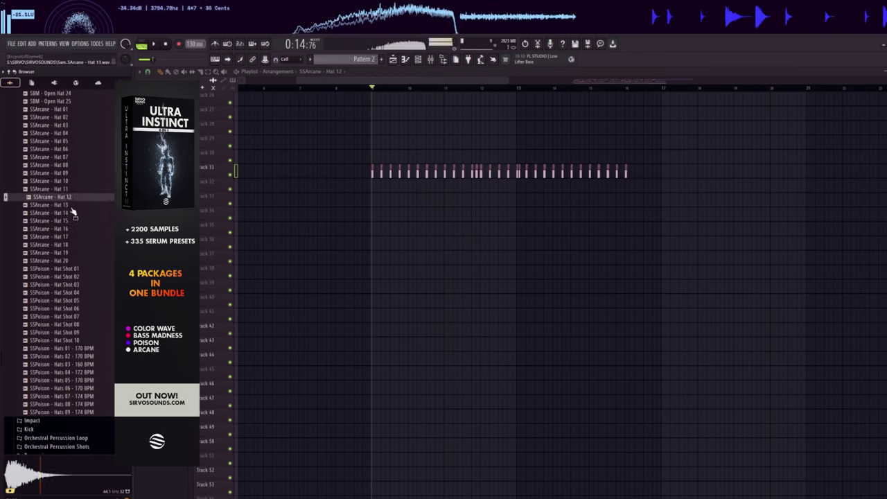
- Place SSArcane - Hat 12 on Track 32 between the kicks from bar 9 onward and play the result
click(72, 213)
click(73, 198)
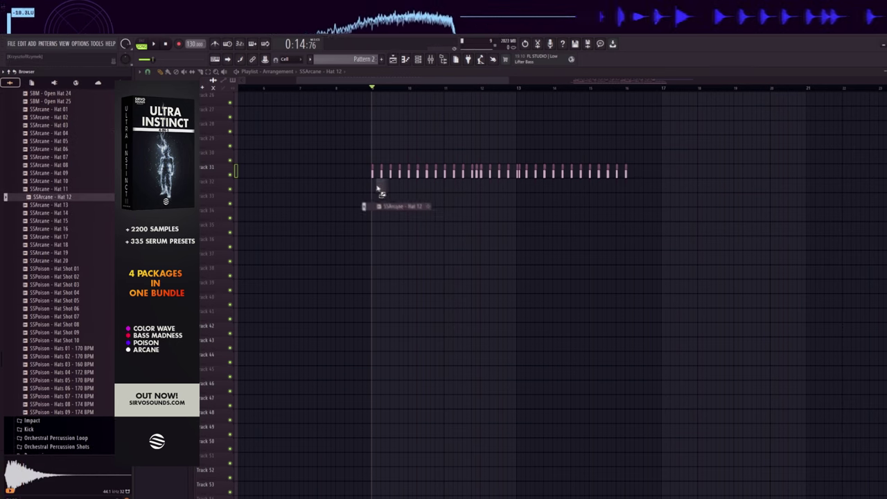
scroll(397, 94, up, 3)
click(403, 185)
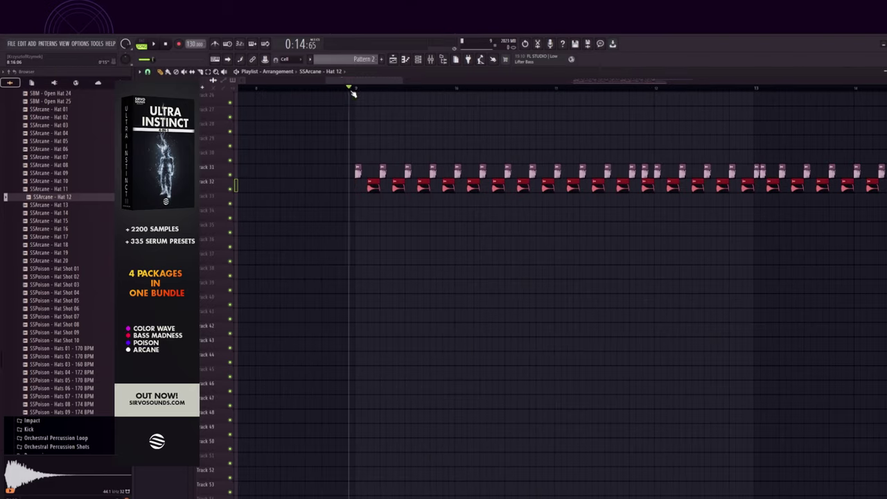
key(space)
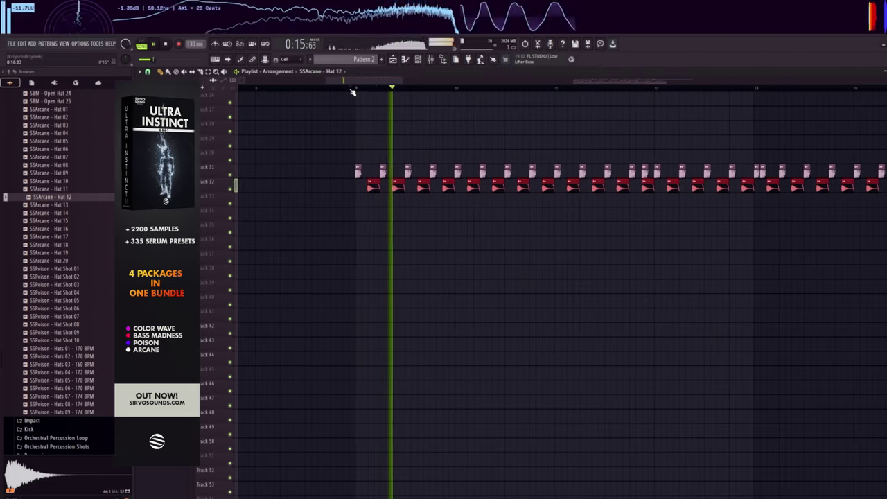
- Close the Hats folder and audition samples in the Percussion folder
scroll(353, 92, down, 2)
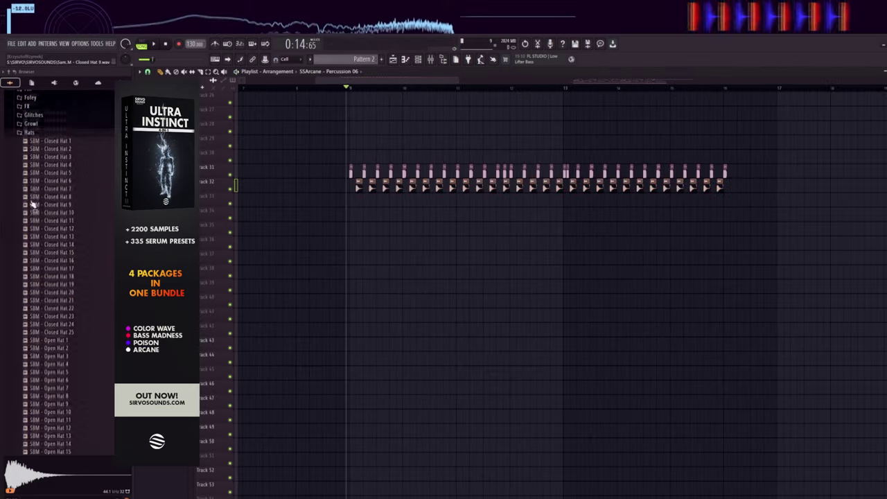
scroll(38, 211, up, 3)
click(53, 229)
scroll(44, 236, down, 3)
click(36, 187)
click(51, 237)
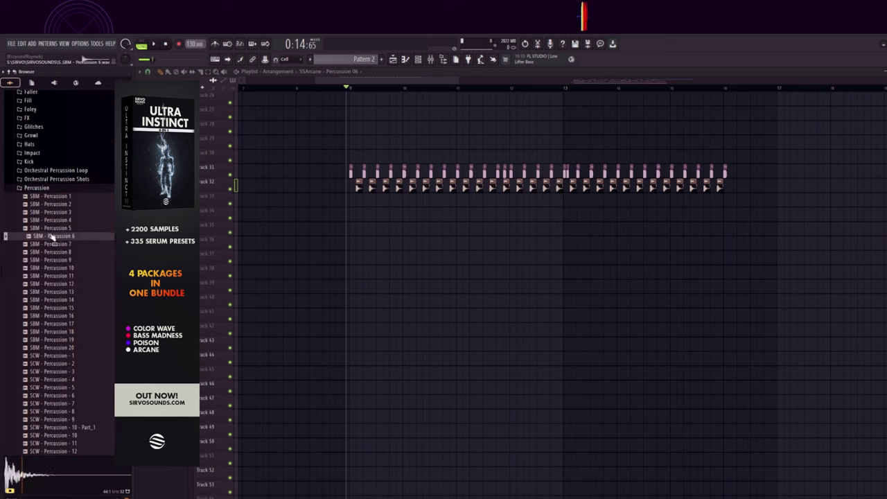
click(59, 291)
scroll(65, 315, down, 4)
click(64, 309)
scroll(64, 309, down, 4)
click(63, 309)
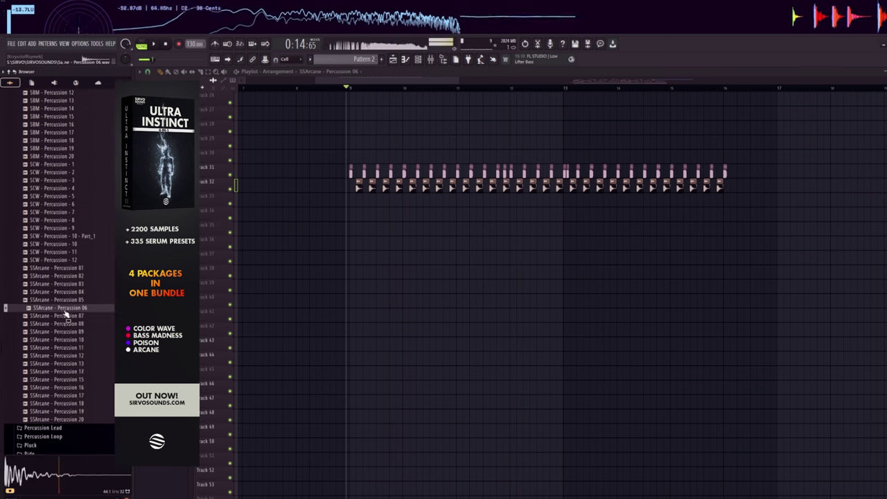
- Place SSArcane - Percussion 06 on Track 33 in pairs across bars 9 to 16, nudging the first hit slightly later during playback
scroll(64, 313, down, 2)
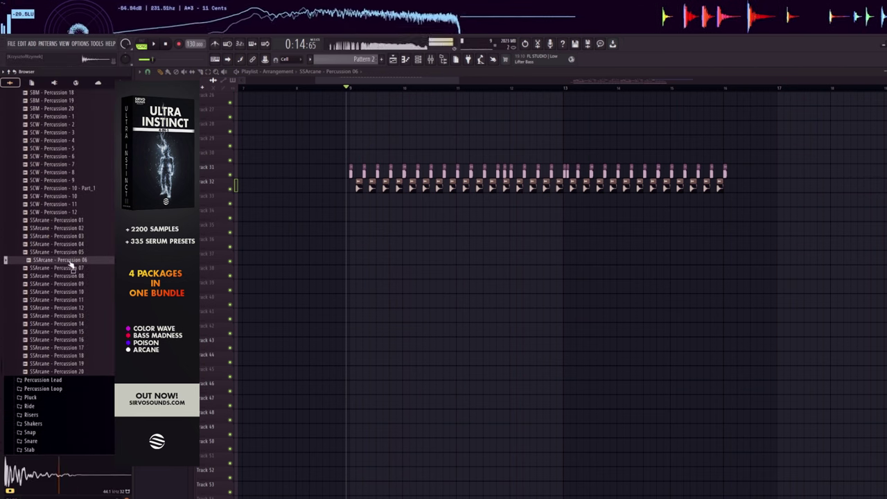
drag(335, 229, 380, 229)
key(space)
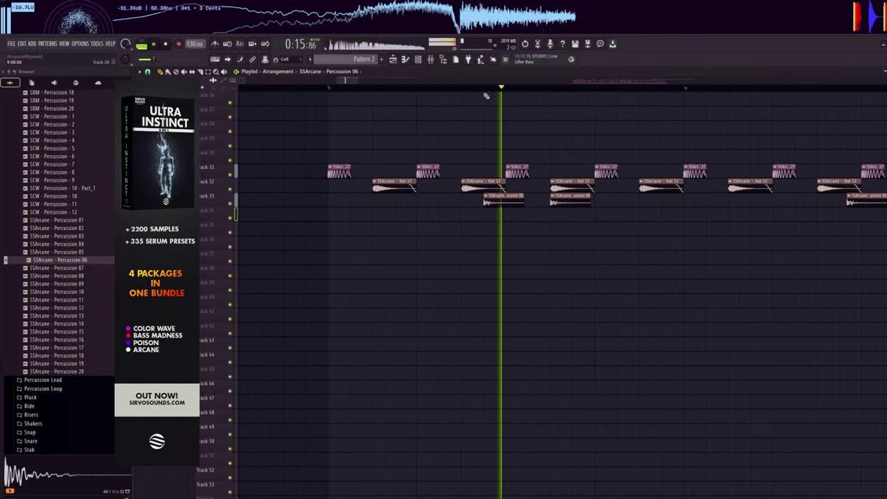
key(space)
drag(505, 203, 512, 205)
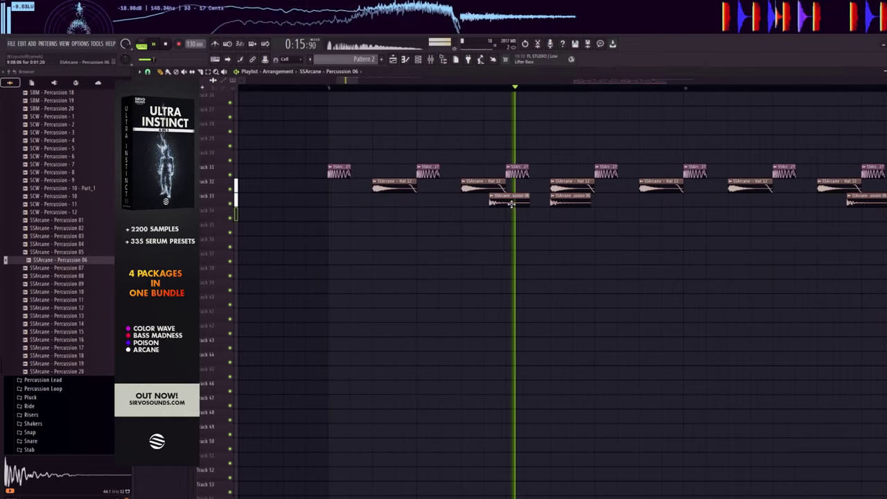
key(space)
key(space)
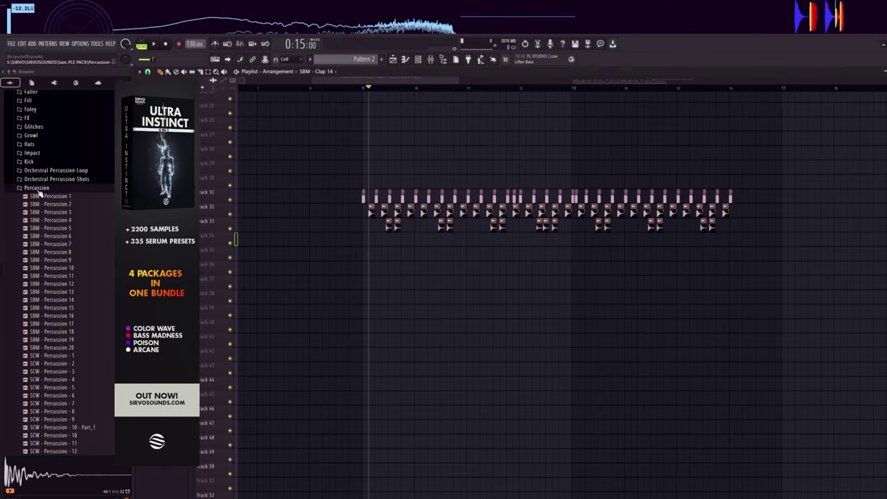
- Choose SBM - Clap 14 from the Clap folder and repeat it on Track 34 on every second kick from bar 9
click(36, 188)
scroll(38, 207, up, 5)
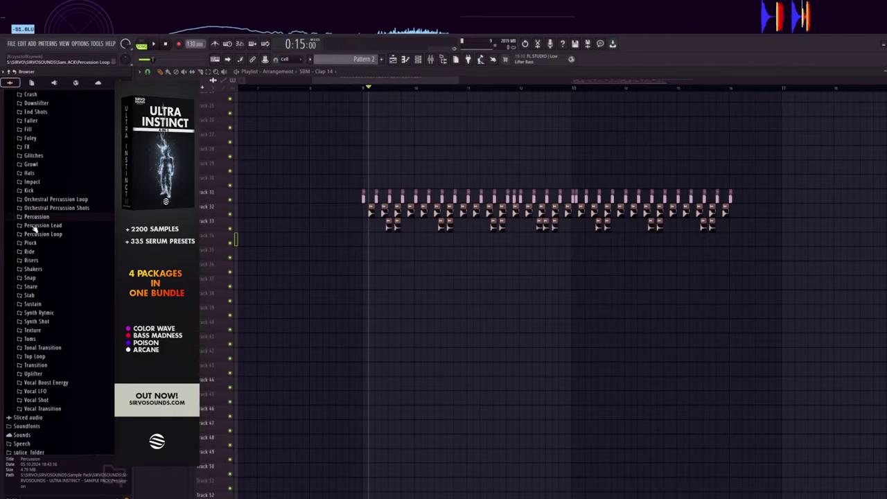
click(38, 167)
click(47, 229)
click(51, 246)
click(53, 262)
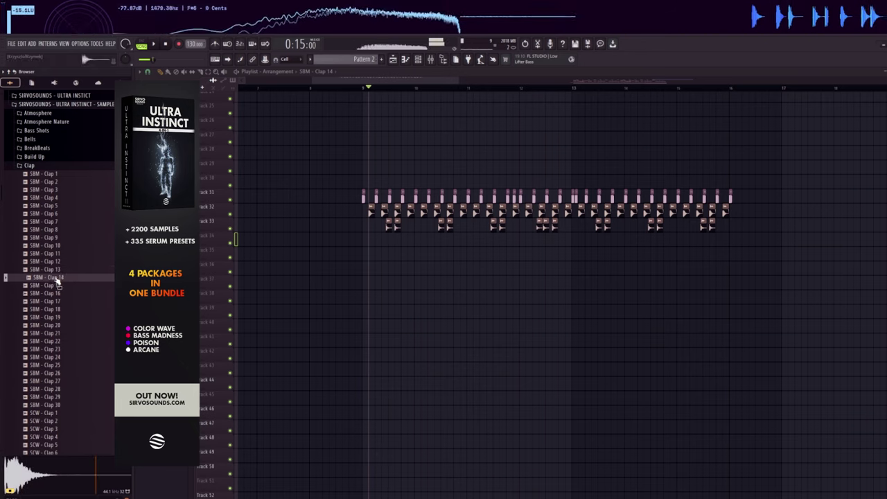
drag(400, 266, 426, 221)
key(ctrl+b)
key(ctrl+b)
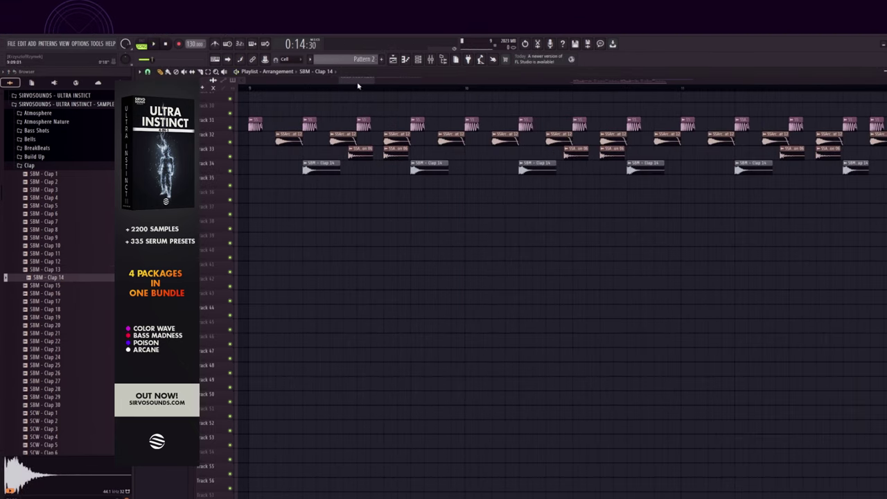
key(space)
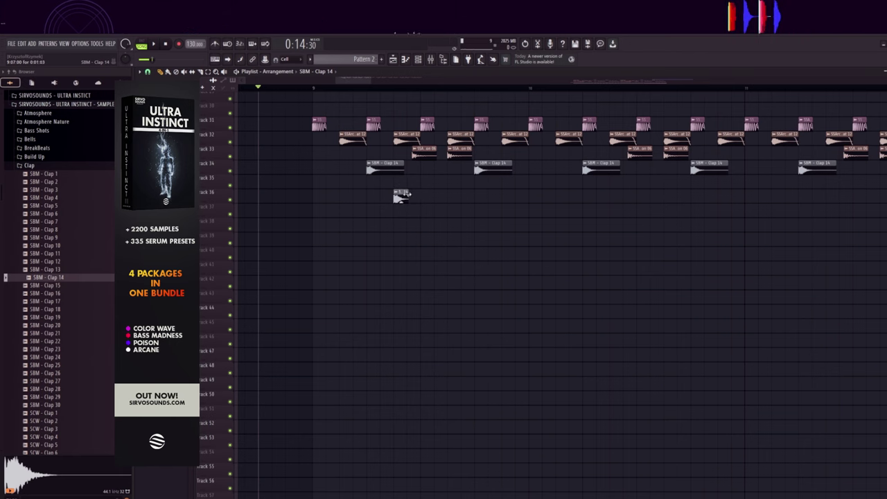
- Add shortened SBM - Clap 14 ghost hits on Track 35 between the main claps and fine-tune their timing during playback
key(space)
scroll(396, 197, up, 2)
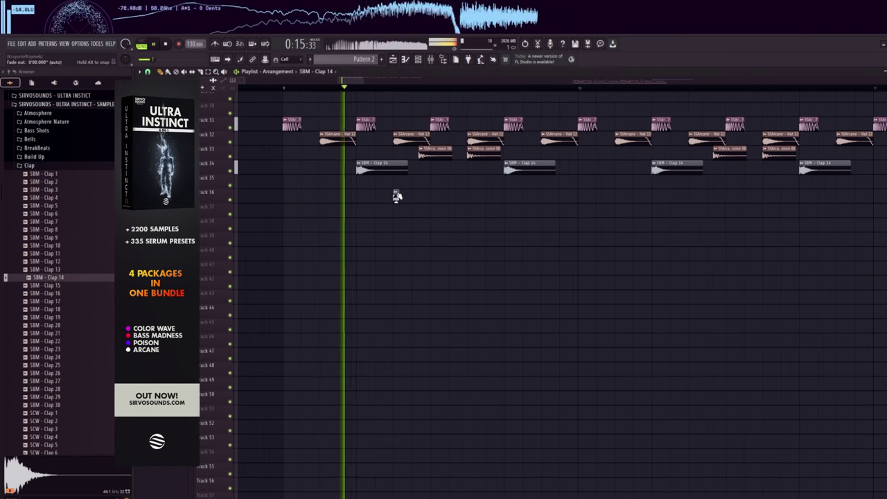
key(space)
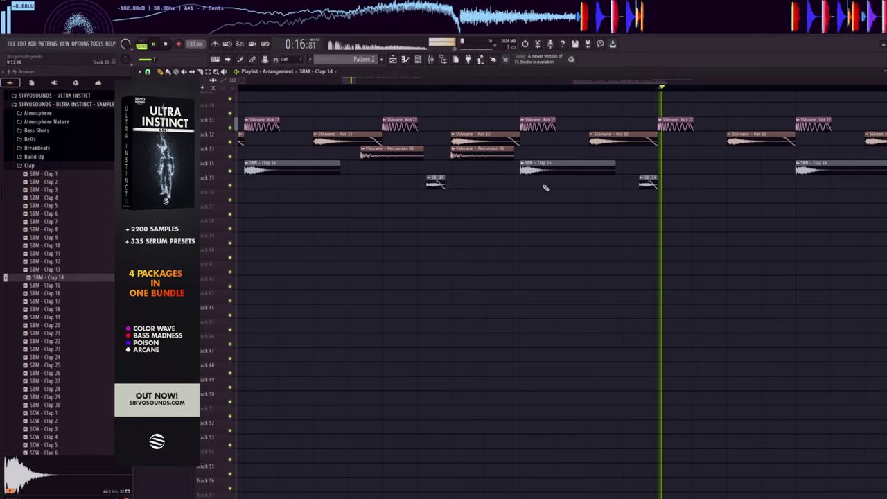
key(space)
click(646, 180)
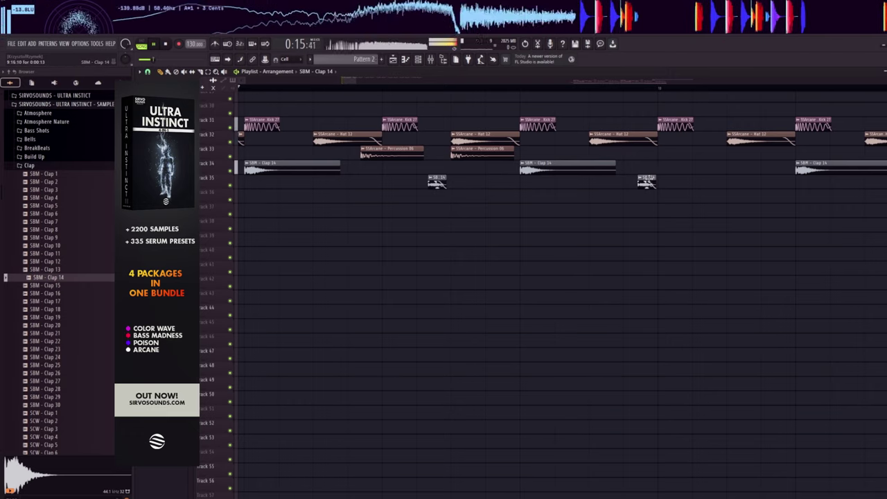
key(space)
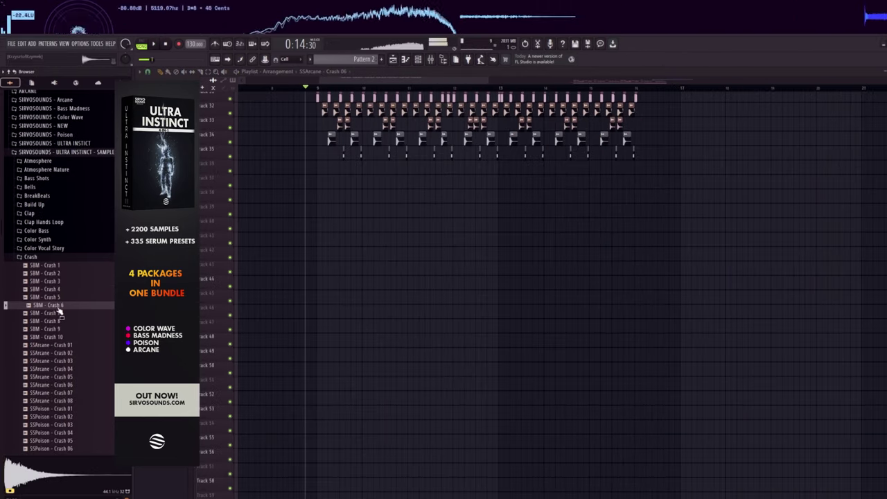
- Choose SSArcane - Crash 06 from the Crash folder and place it on Track 37 at bars 9 and 13
scroll(61, 313, down, 2)
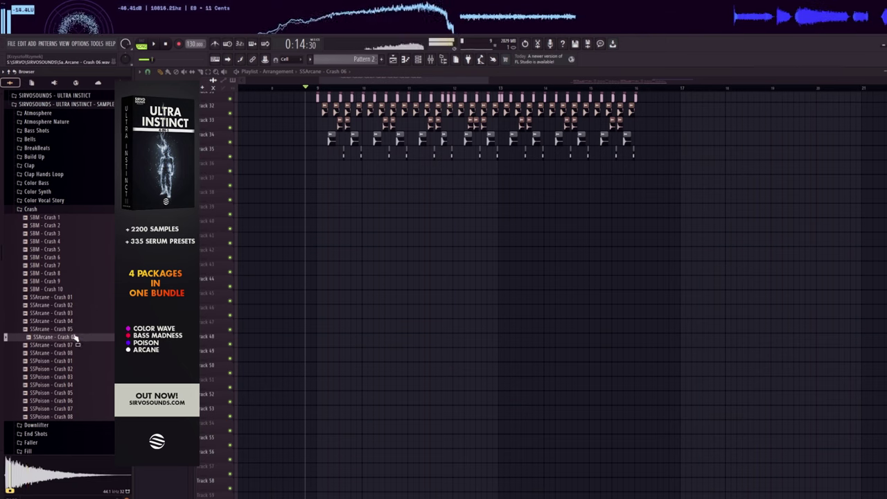
scroll(383, 98, up, 3)
drag(463, 226, 294, 184)
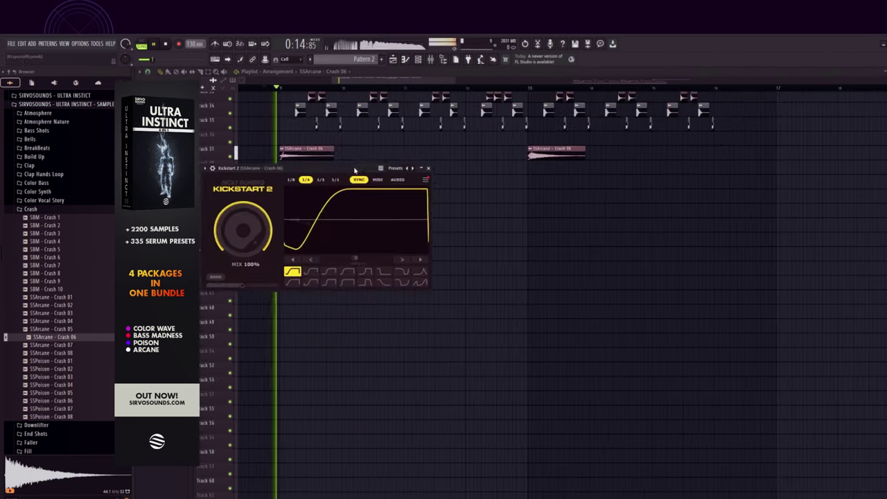
- Apply Kickstart 2 to the crash with a synced 1/4 ducking curve and give the bar 9 crash a short fade-in
drag(369, 163, 423, 188)
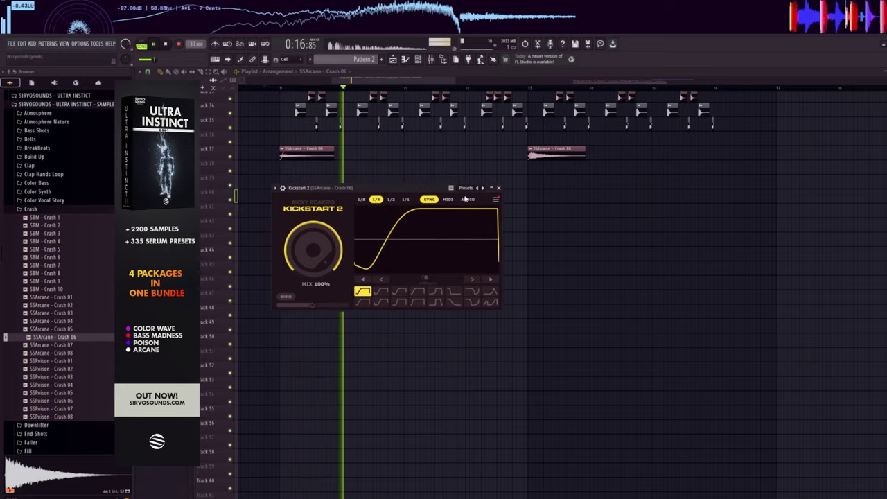
click(499, 188)
drag(535, 235, 451, 271)
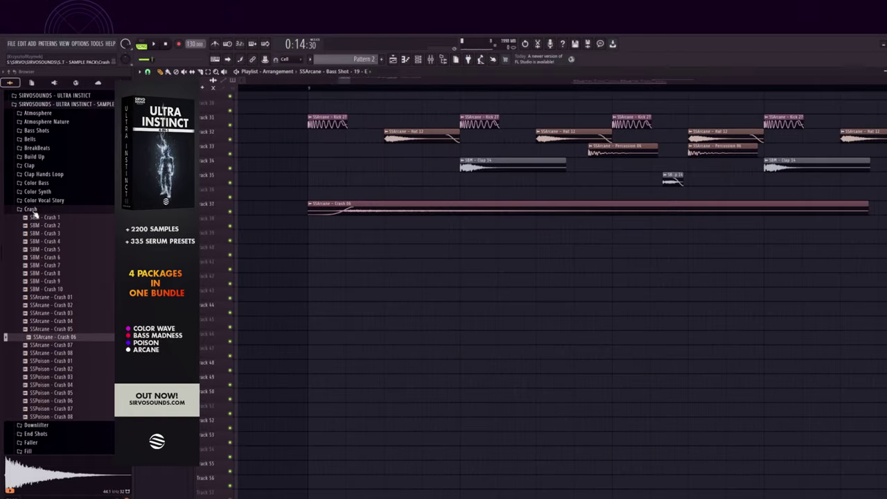
- Audition samples in the pack's Bass Shots folder to find a bass hit in E
click(30, 209)
click(41, 132)
click(36, 195)
click(35, 219)
click(36, 234)
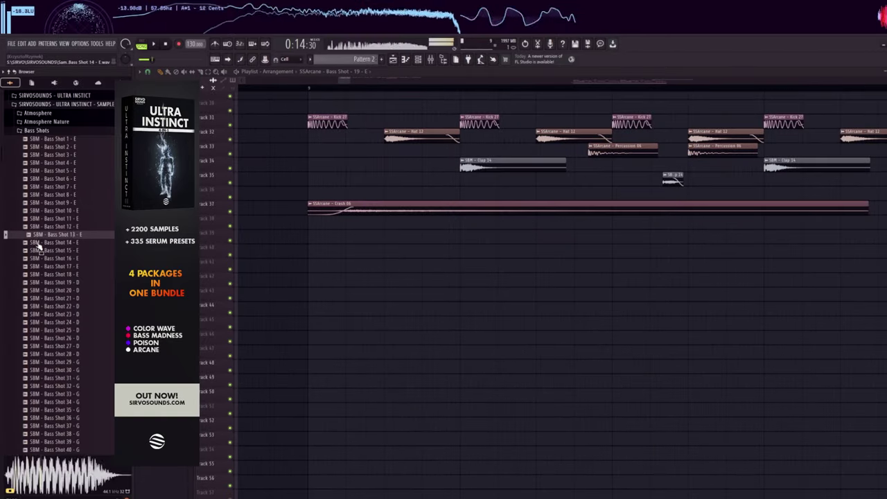
click(37, 243)
click(41, 259)
click(42, 266)
click(43, 275)
click(43, 283)
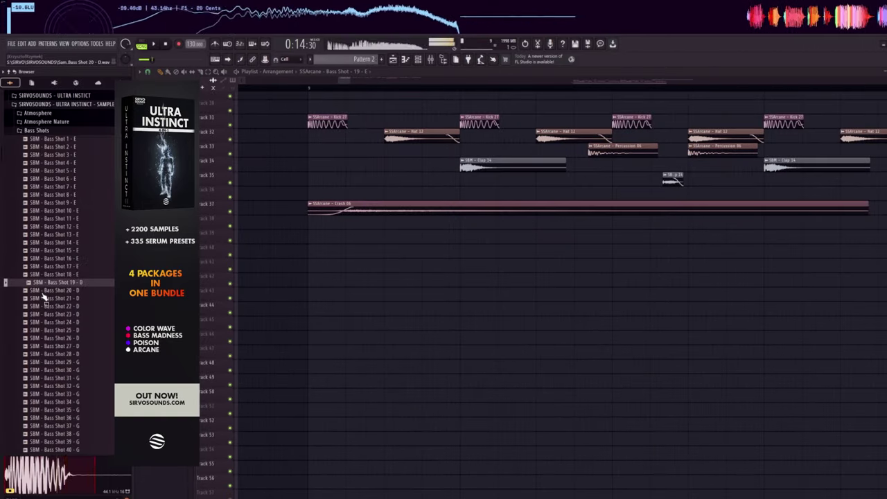
click(43, 298)
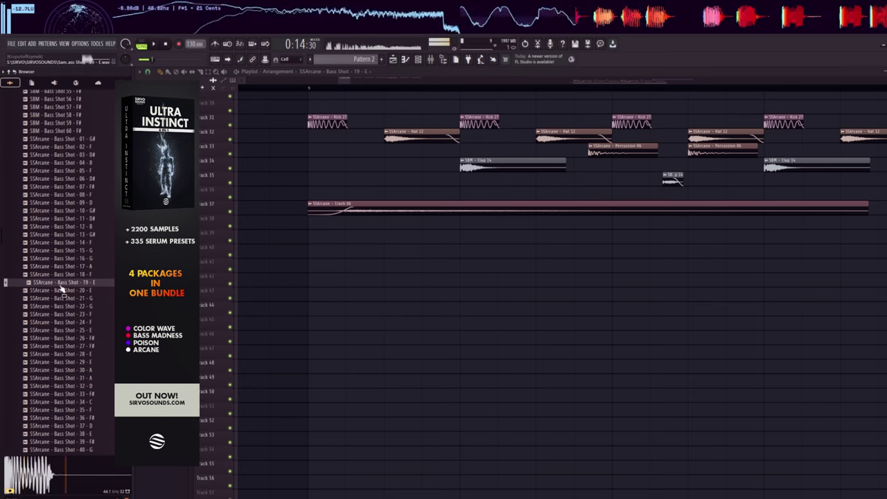
- Place SSArcane - Bass Shot - 19 - E on Track 41 at bar 9 and shorten the clip to two steps
drag(61, 283, 76, 288)
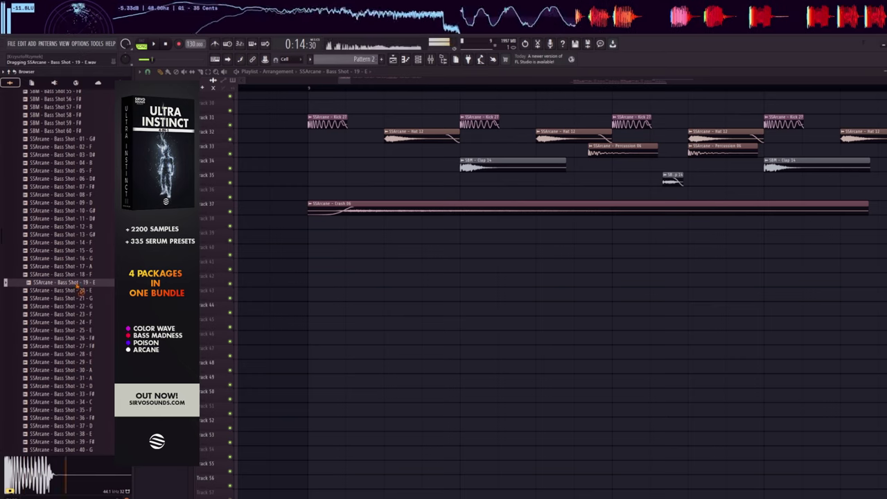
drag(75, 288, 325, 266)
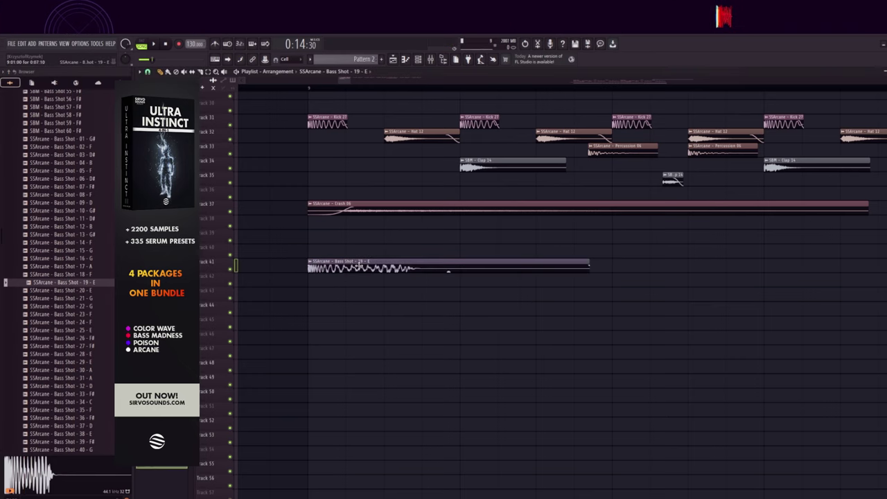
double_click(360, 266)
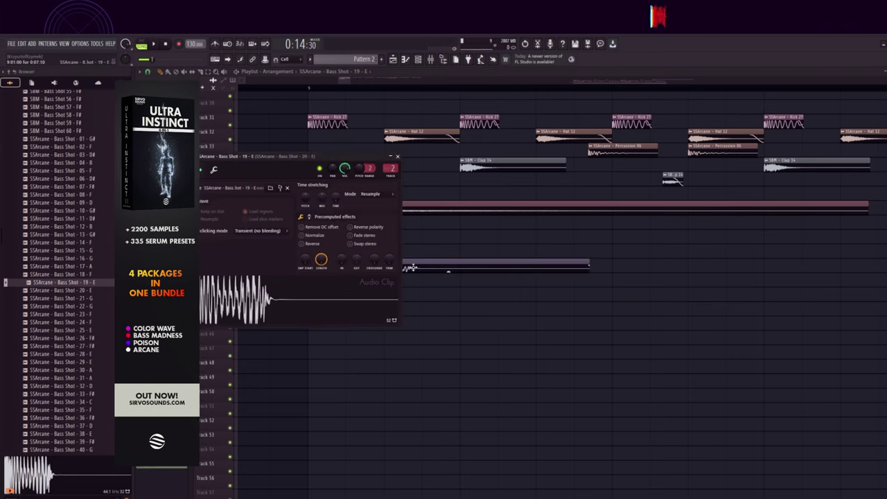
double_click(413, 267)
double_click(413, 267)
double_click(413, 267)
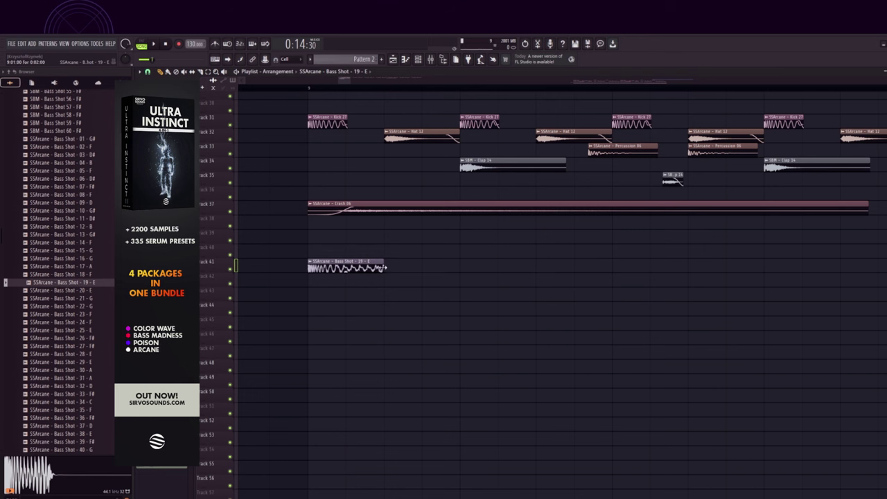
- Review the Fruity parametric EQ 2 and Kickstart 2 effects on the bass shot's mixer track, checking the sound in playback
double_click(358, 270)
key(Escape)
key(F9)
click(737, 299)
click(740, 314)
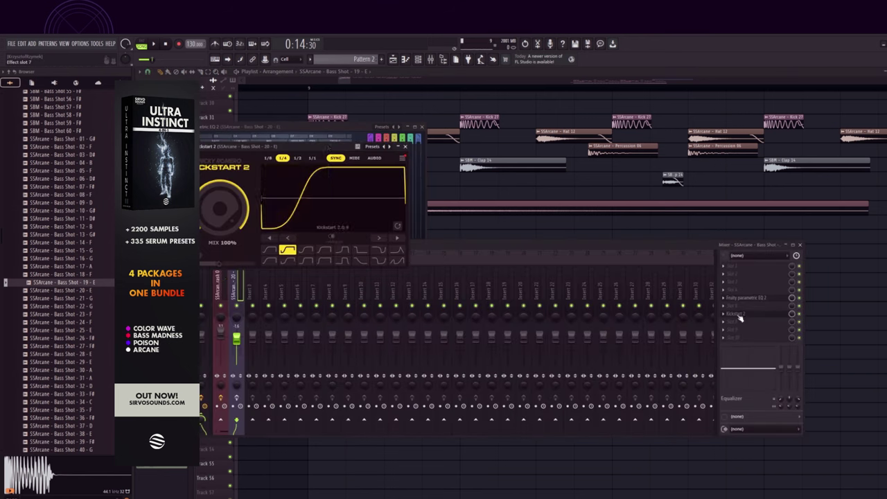
key(space)
key(space)
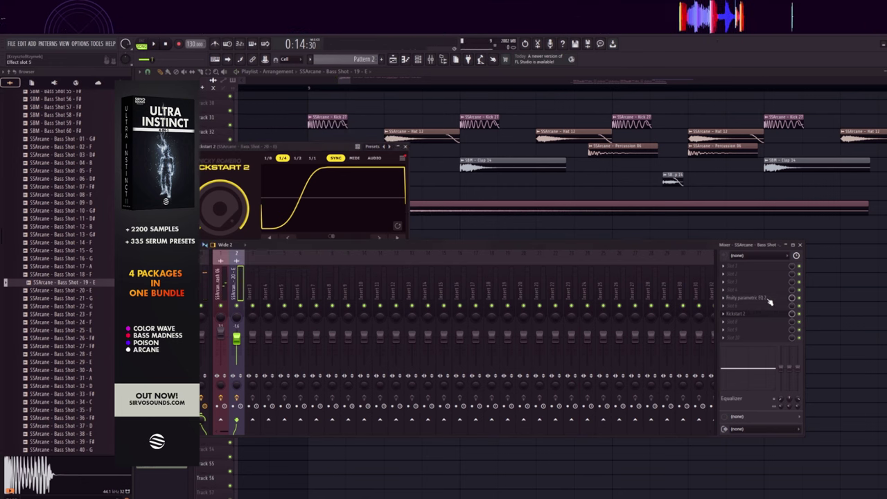
click(769, 300)
- Build a rhythm of short bass shot hits on Track 41 across bars 9 and 10, and repeat it from bar 13
key(space)
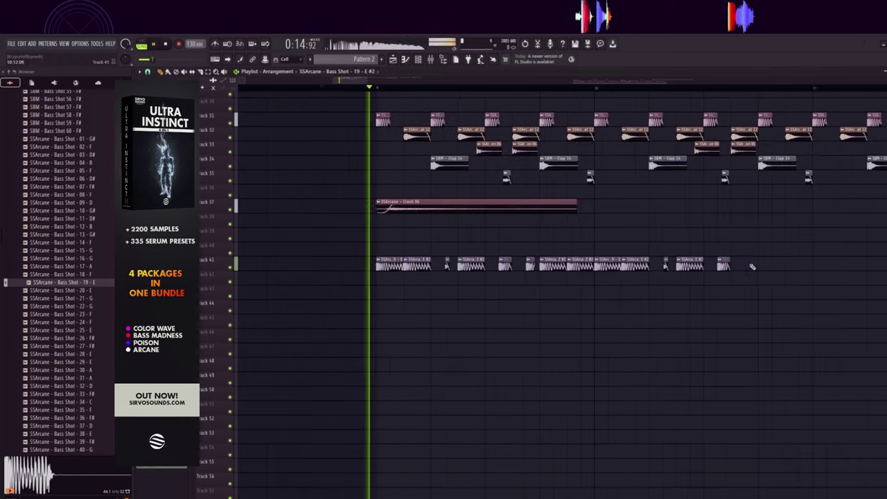
click(751, 265)
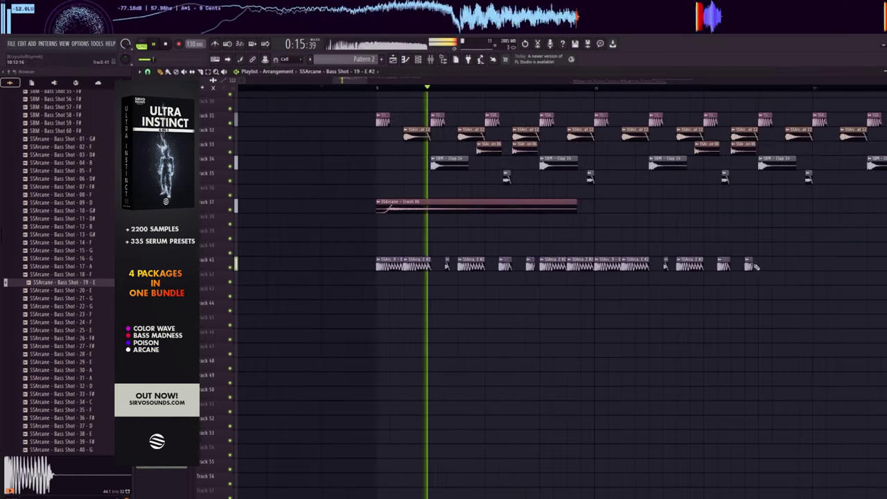
scroll(560, 87, down, 3)
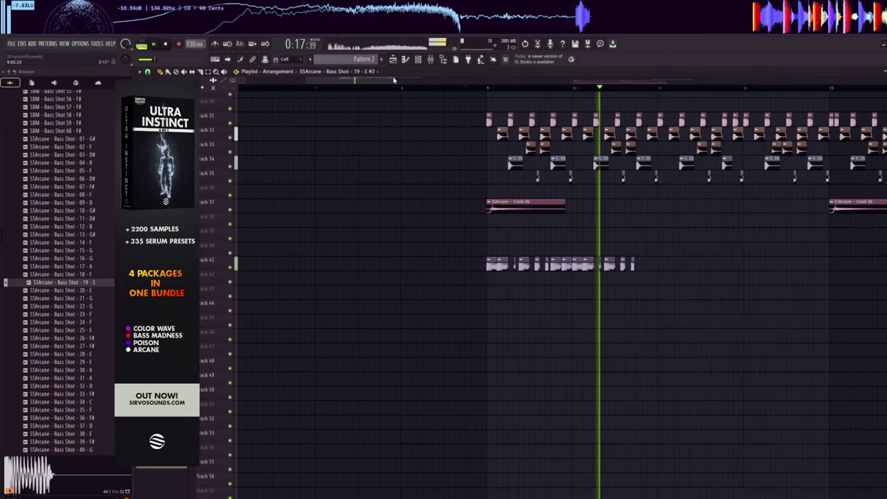
drag(385, 82, 398, 85)
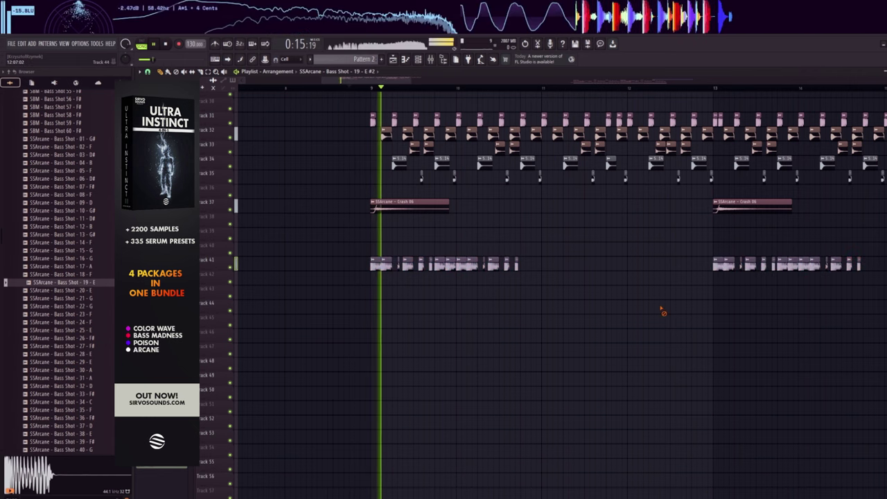
scroll(554, 91, down, 1)
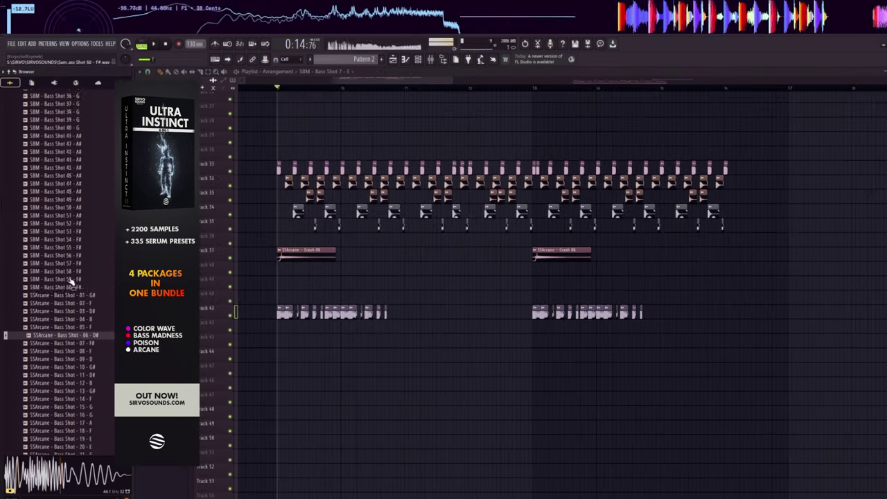
- Choose SBM - Bass Shot 7 - E from the Bass Shots folder and place short chopped hits on Track 40 in bars 11 and 12
click(68, 247)
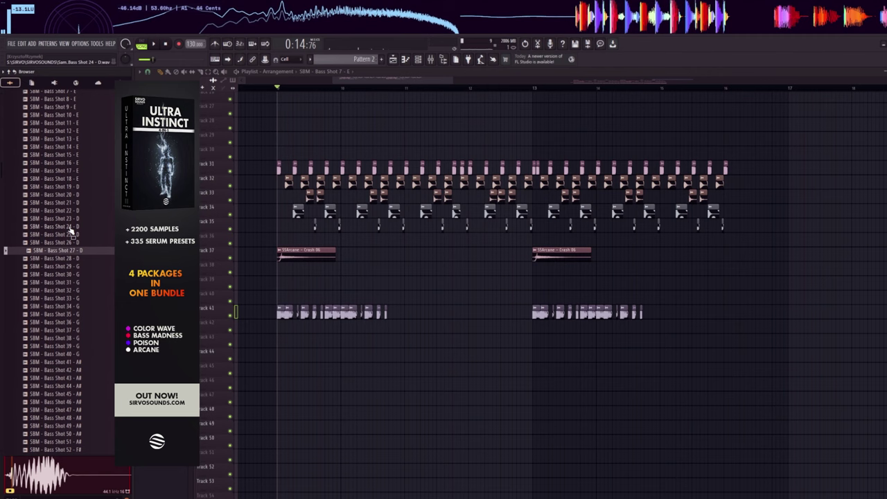
click(77, 186)
click(75, 164)
click(75, 147)
click(76, 131)
scroll(76, 150, up, 4)
click(75, 163)
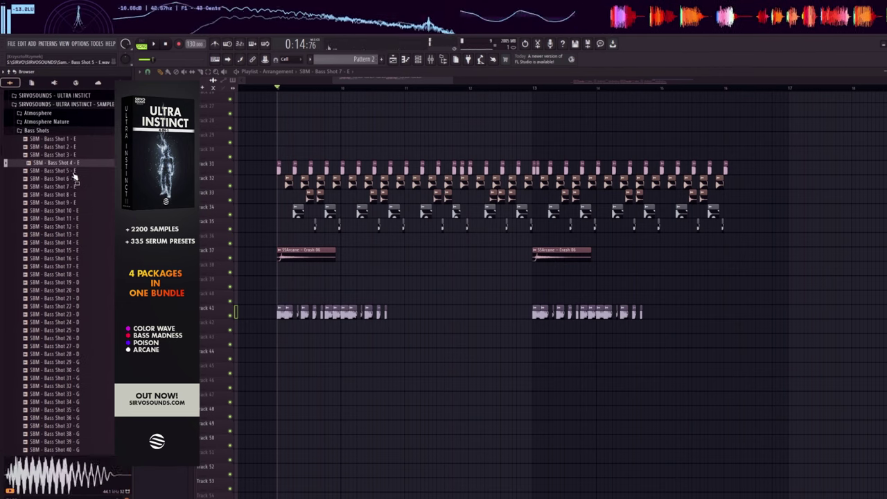
click(72, 188)
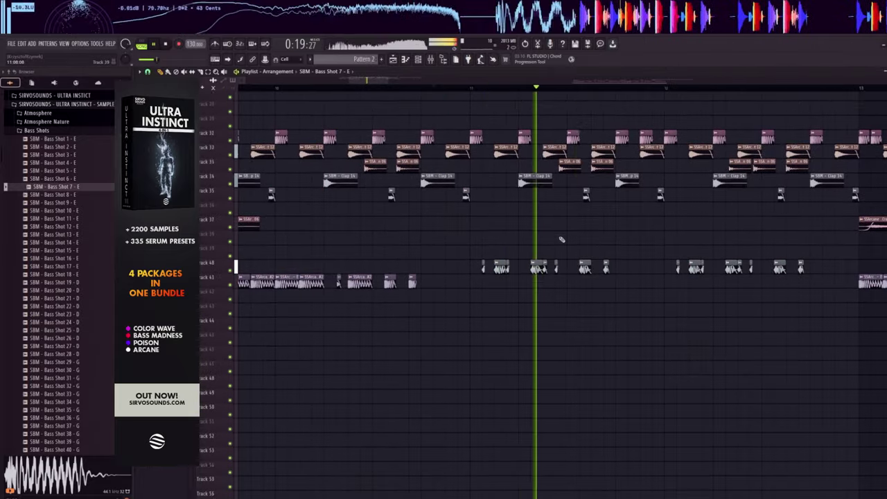
- Repeat the Track 40 bass hits from bar 15 and play through the section
scroll(560, 237, up, 3)
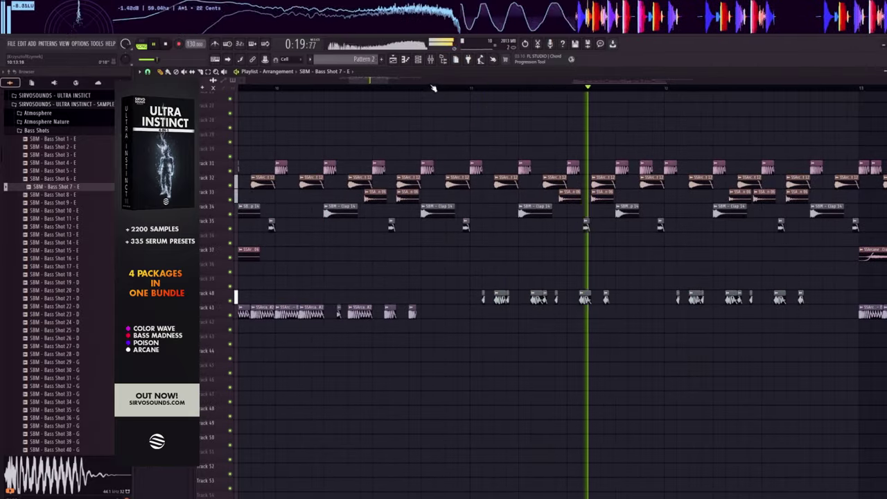
drag(383, 81, 387, 82)
scroll(394, 91, down, 3)
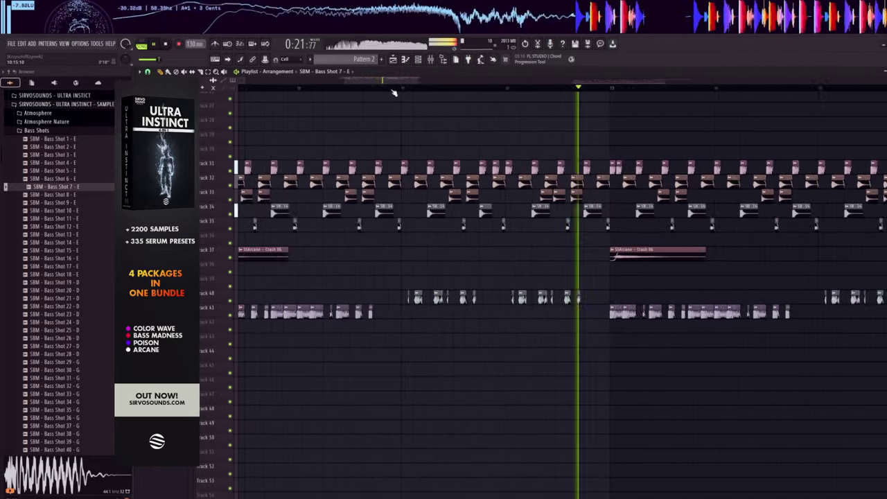
scroll(392, 92, down, 2)
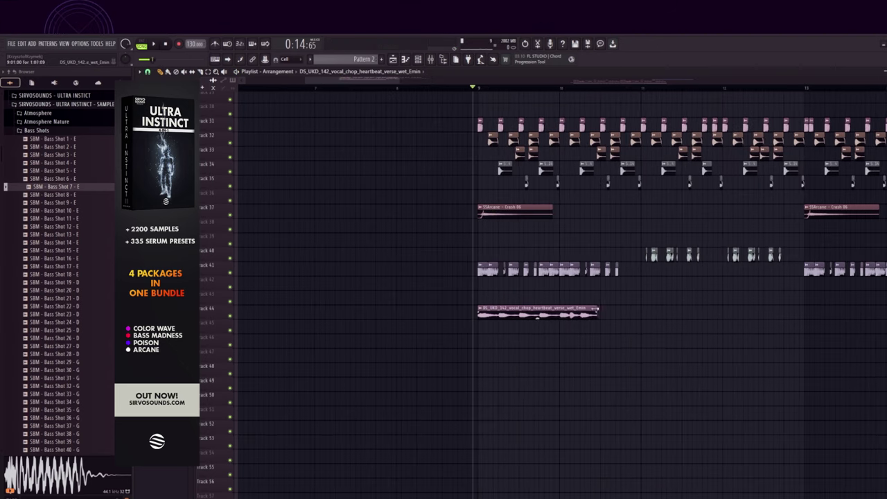
- Layer short cuts of DS_UKD_142_vocal_chop_heartbeat_verse_wet_Emin on Track 42 under the bass hits and duck them with Kickstart 2 at synced 1/4
scroll(489, 110, up, 3)
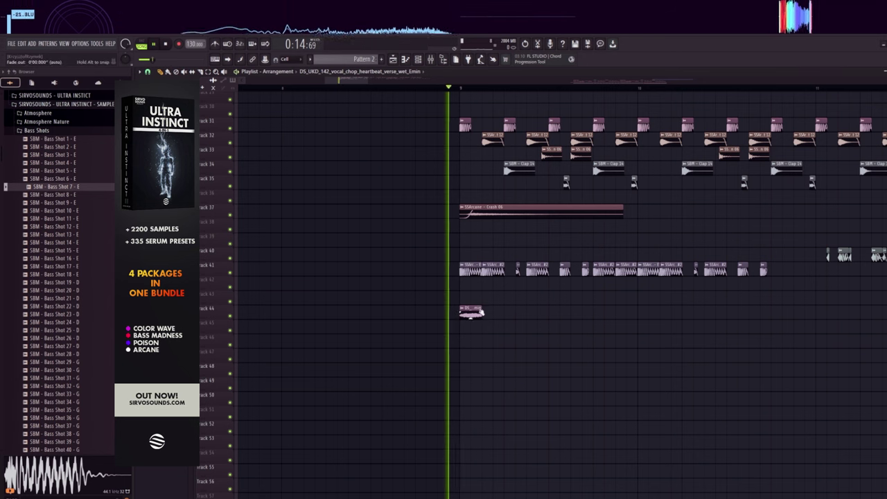
drag(479, 313, 533, 310)
key(space)
key(space)
key(space)
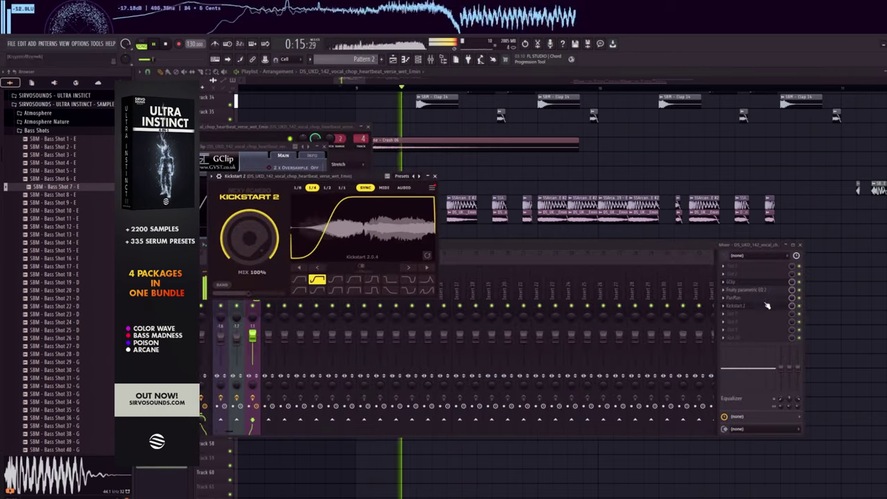
click(767, 302)
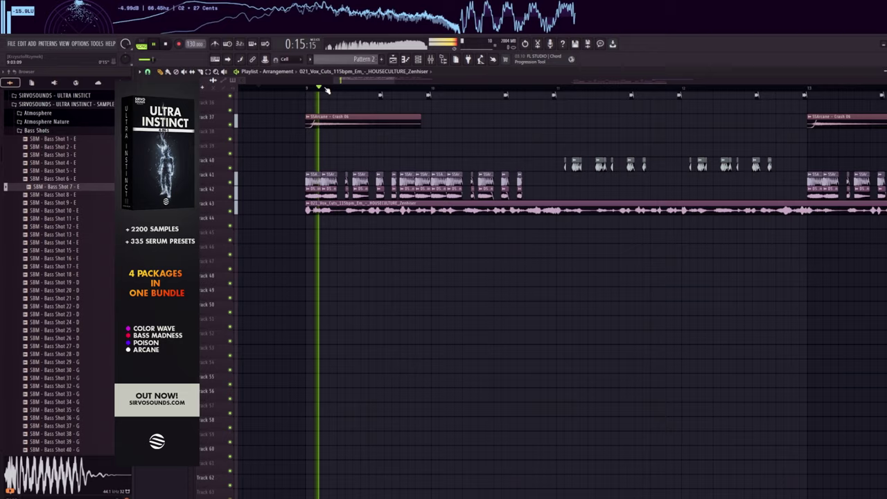
- Chop 021_Vox_Cuts_115bpm_Em_-_HOUSECULTURE_Zenhiser into phrases on Track 44 and process it with Endless Smile and Kickstart 2 at synced 1/4
scroll(327, 90, up, 2)
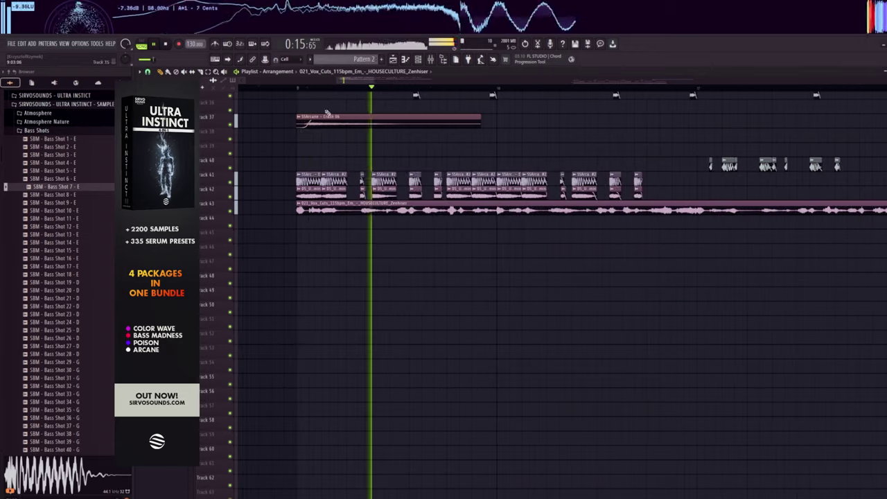
drag(335, 212, 437, 213)
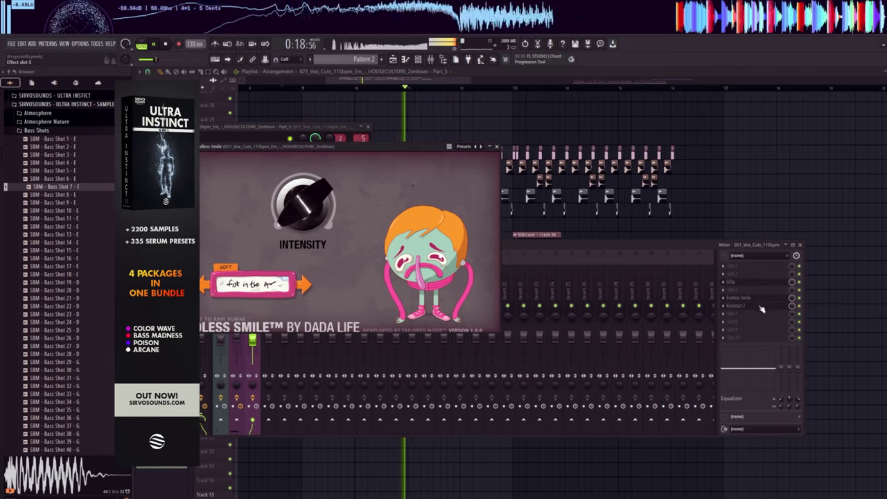
click(761, 308)
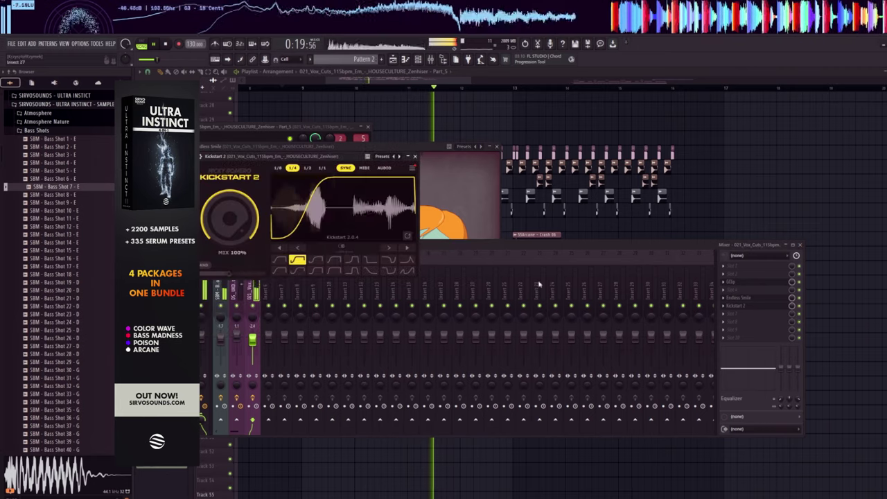
right_click(753, 198)
drag(414, 325, 453, 296)
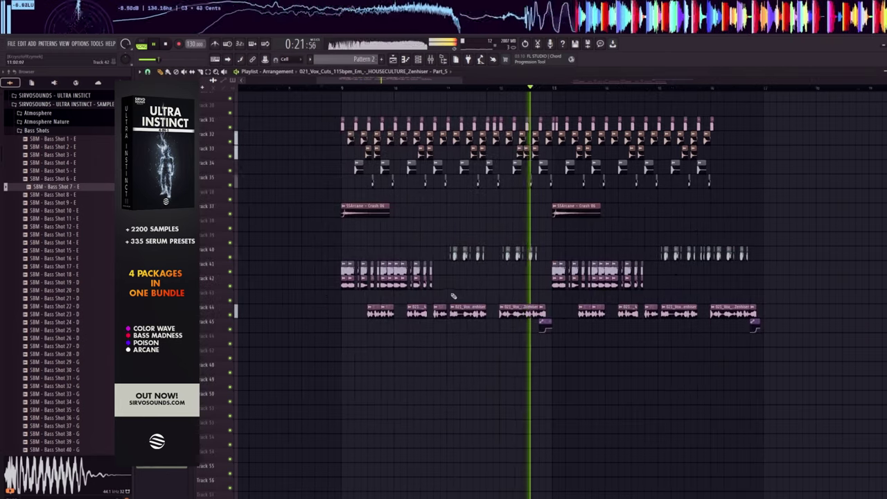
- Remove the extra kick just after the bar 13 kick on Track 31 and replay the transition
scroll(463, 92, up, 3)
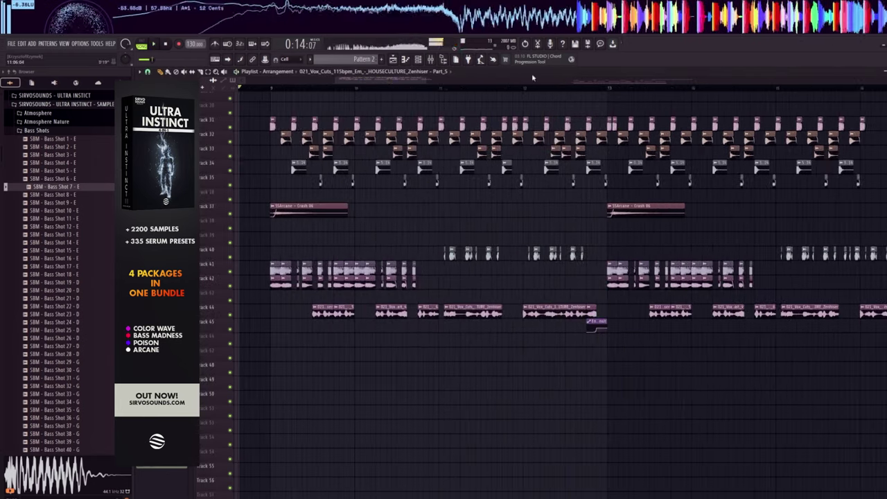
scroll(627, 91, up, 2)
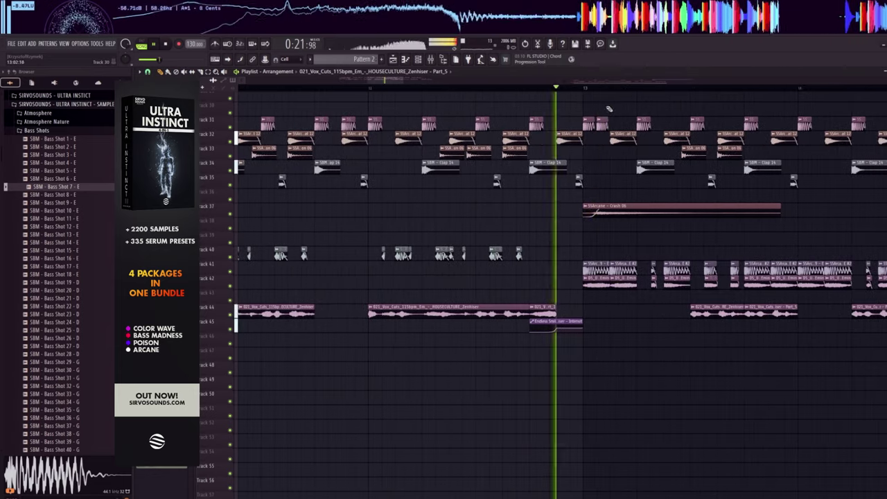
scroll(587, 90, down, 4)
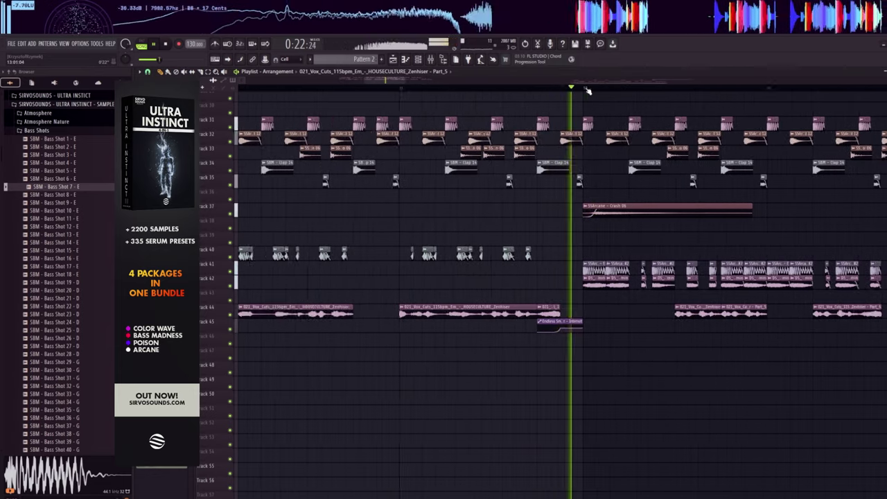
- Choose SBM - Downlifter - 13 from the Downlifter folder and place it on Track 47 at bar 9
scroll(587, 90, down, 2)
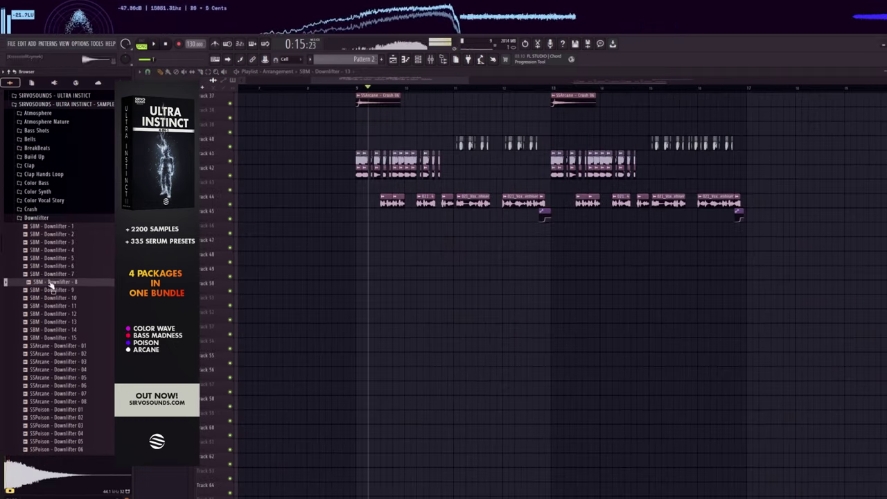
click(54, 314)
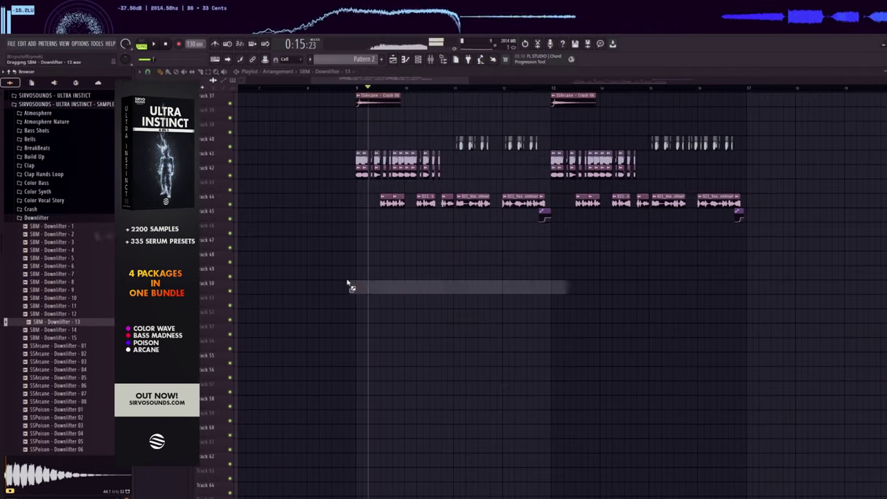
drag(348, 284, 355, 243)
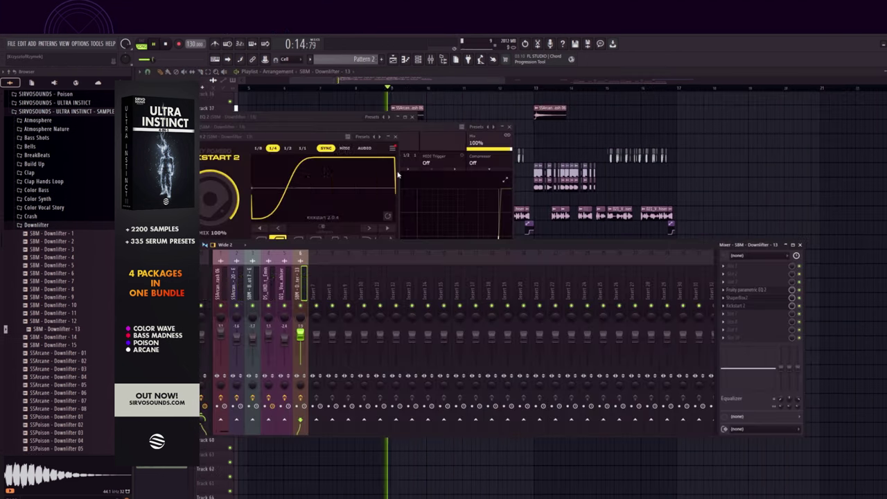
- Duck the downlifter with Kickstart 2 at synced 1/4, shorten its clip and repeat it on Track 47 at bar 13
key(space)
drag(366, 128, 485, 214)
key(space)
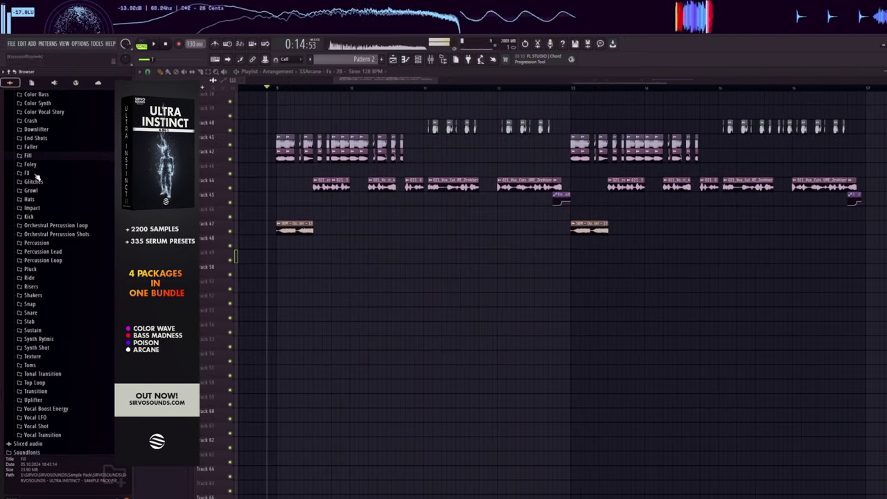
- Audition the FX folder and lay SSArcane - Fx - 28 - Siren 128 BPM along Track 50 from bar 9, automating its channel pitch on Track 51
click(31, 173)
click(49, 221)
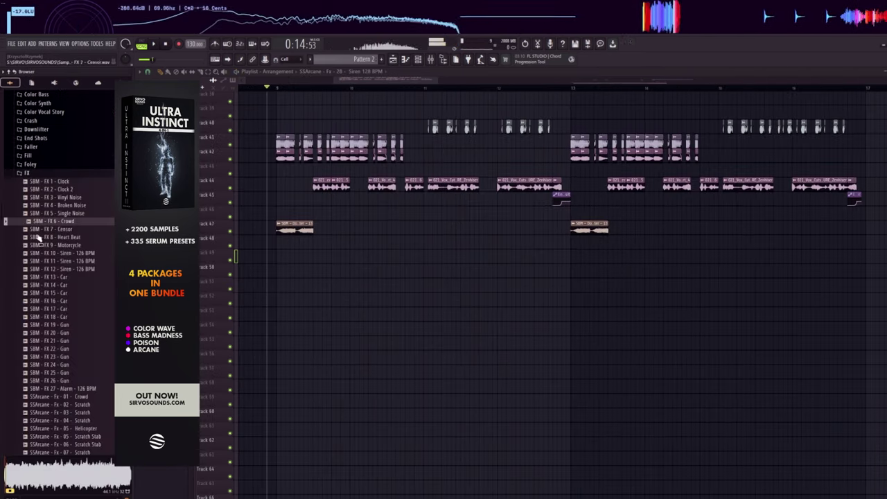
scroll(46, 267, down, 2)
click(52, 261)
scroll(71, 288, down, 2)
click(70, 270)
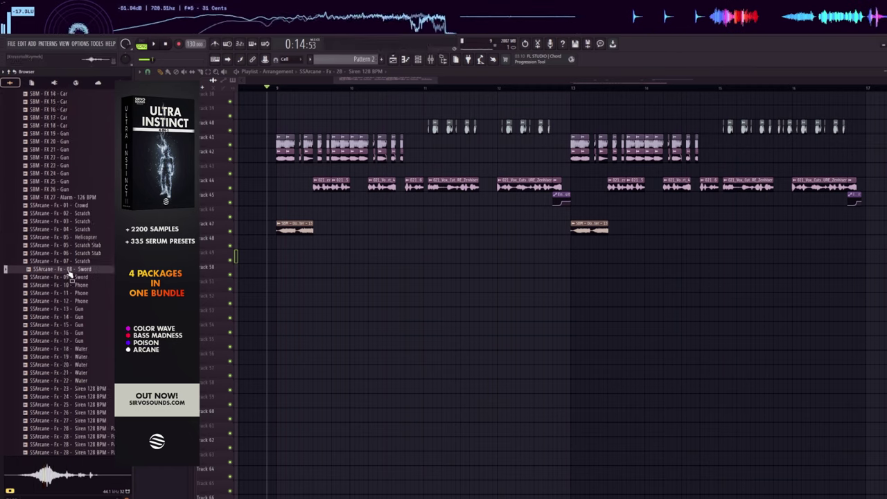
scroll(70, 279, down, 1)
scroll(72, 313, down, 6)
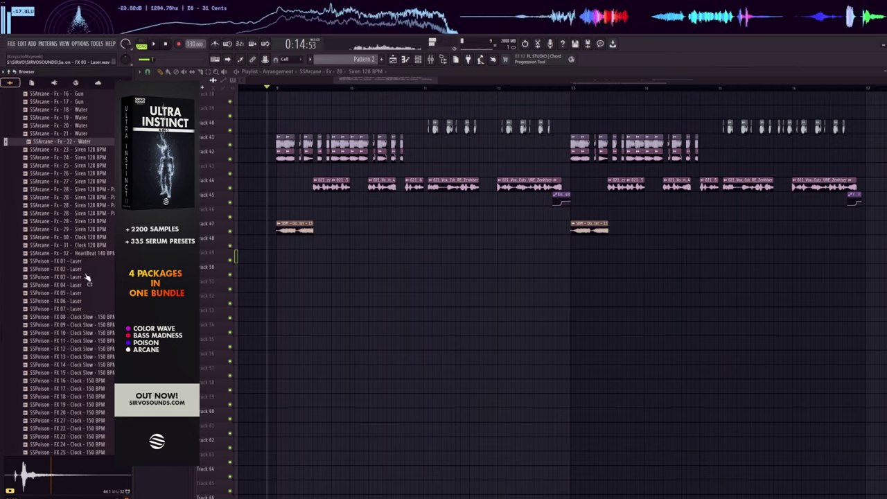
click(90, 238)
click(94, 222)
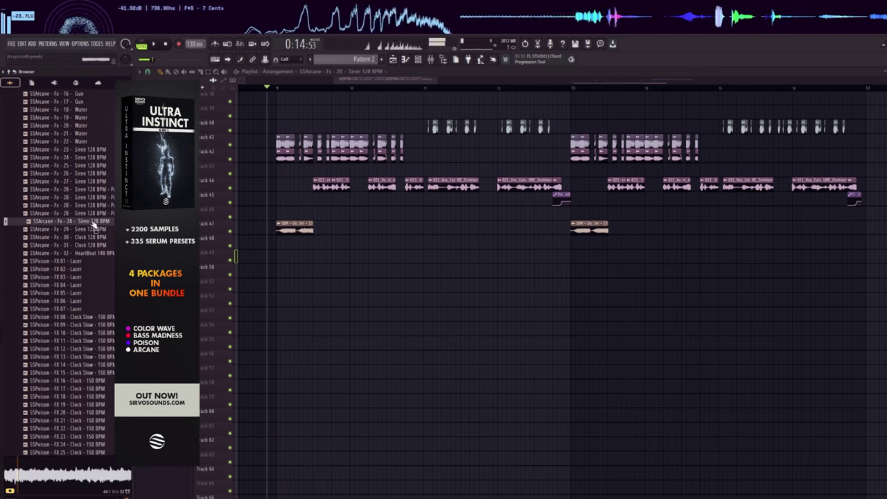
drag(95, 223, 316, 269)
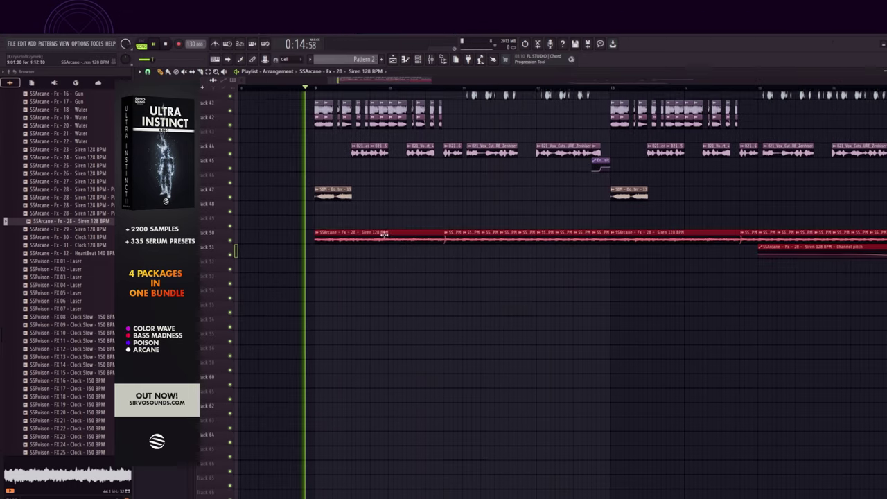
- Play the drop from bar 9 to check the siren layer on Track 50 and clear the clip selection
scroll(369, 91, down, 2)
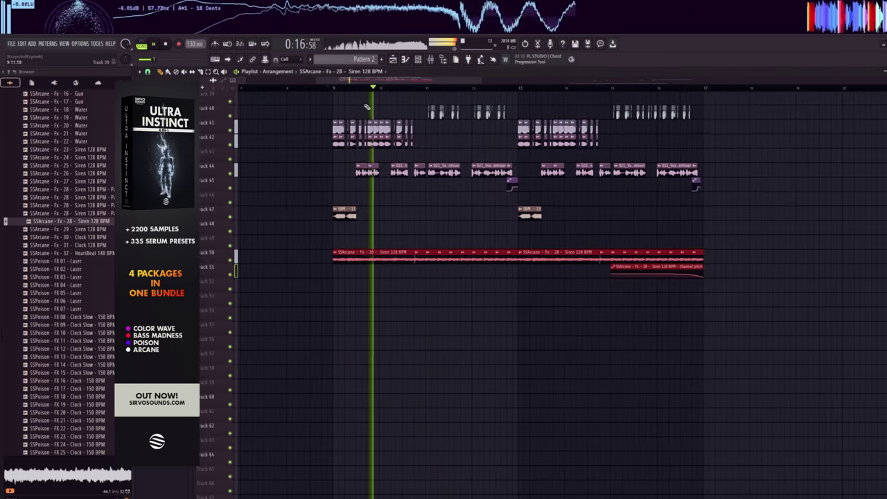
click(417, 234)
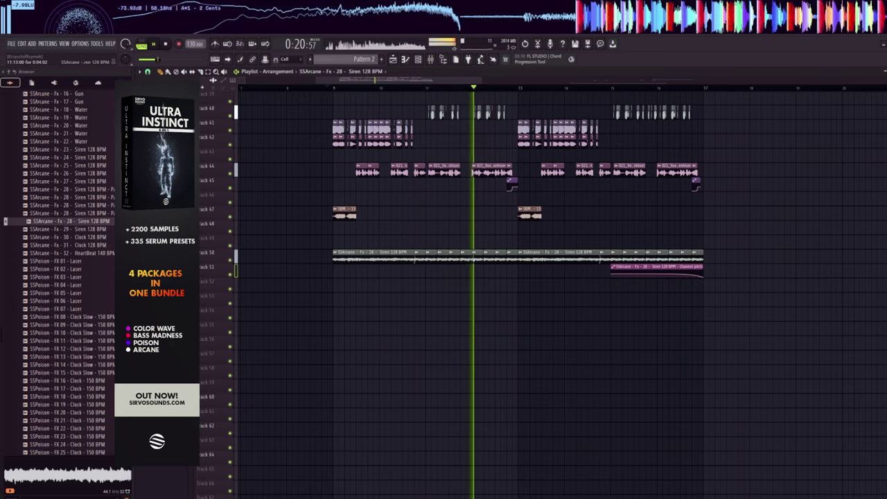
scroll(479, 251, up, 1)
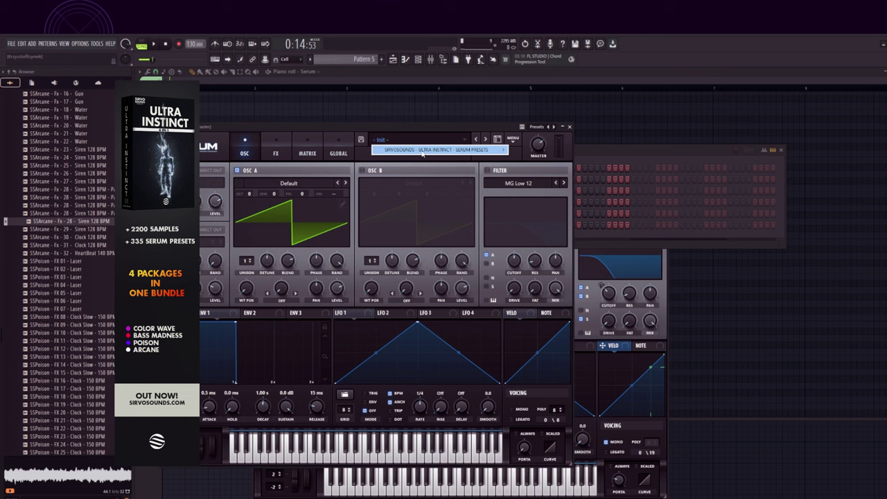
- Load the 808 - Sinister preset from the ULTRA INSTINCT bank in Serum, try its sound and close the synth
mouse_move(503, 150)
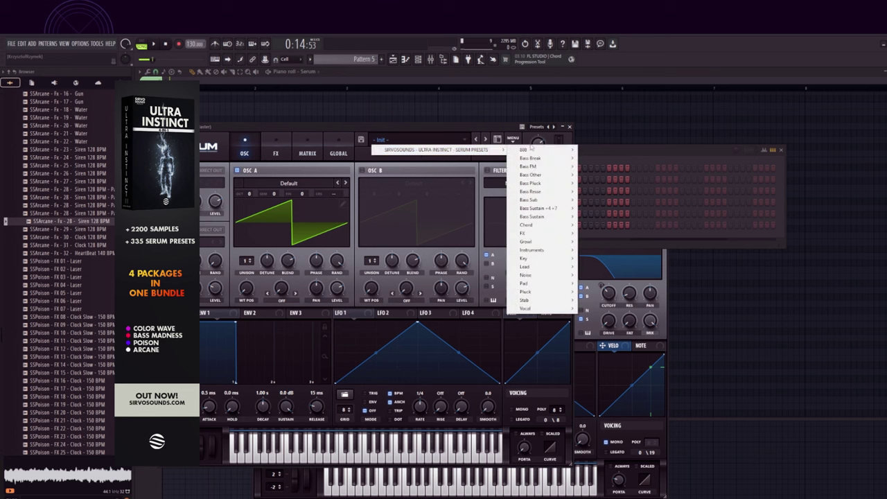
mouse_move(531, 152)
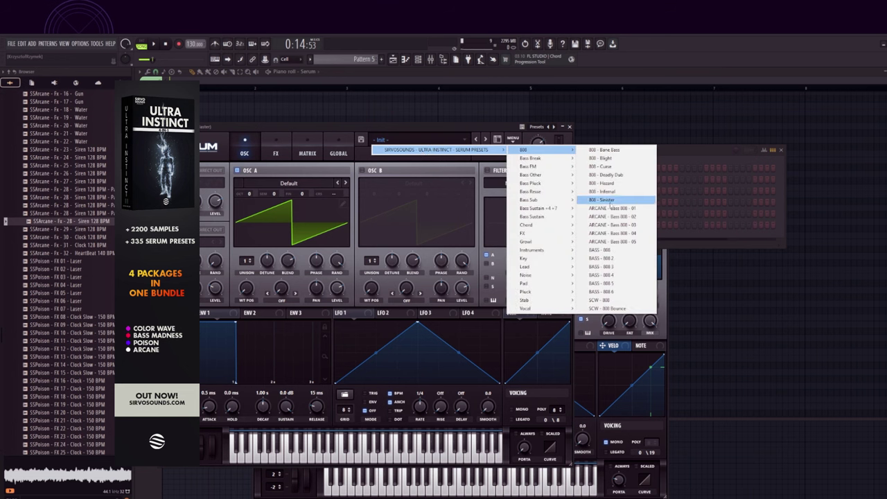
click(601, 191)
click(484, 140)
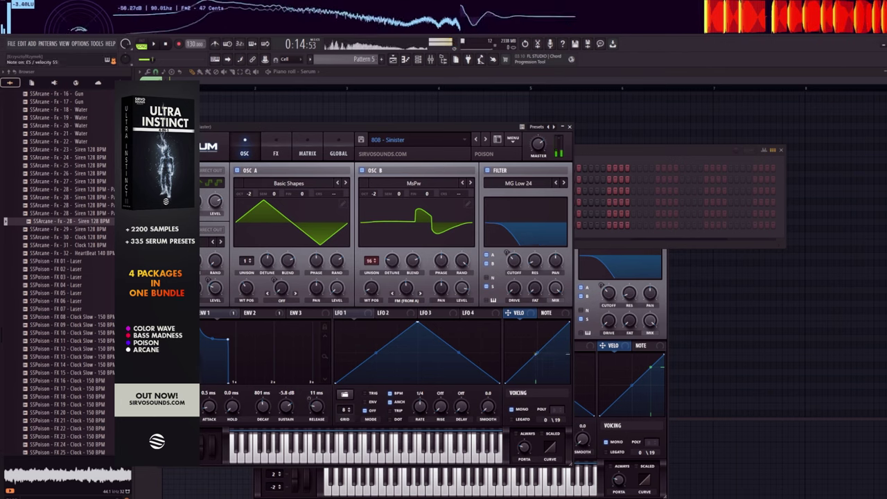
click(569, 126)
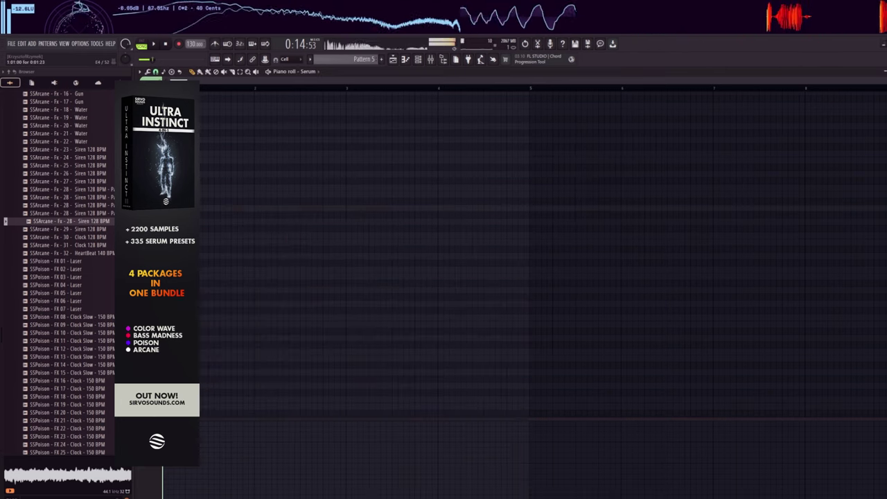
- Place Pattern 5 clips on Track 40 to match the bass shots from bar 9, merge them into Pattern 6 and play the result
click(393, 60)
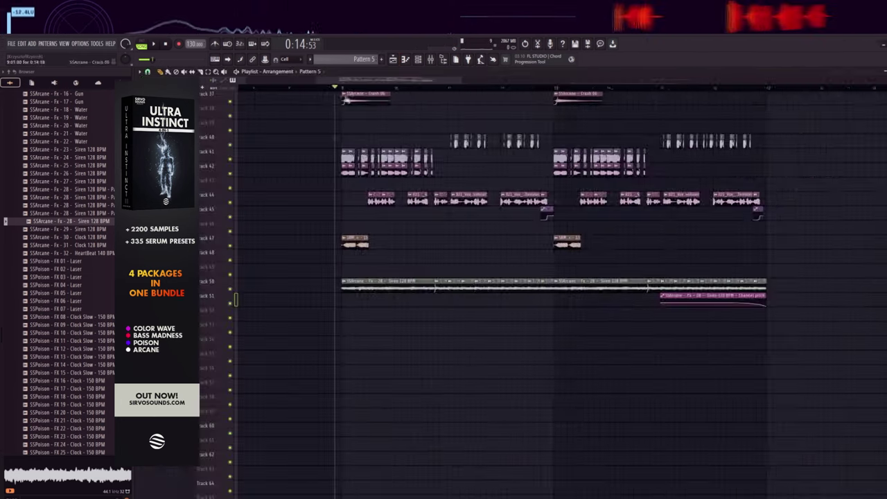
scroll(356, 100, up, 5)
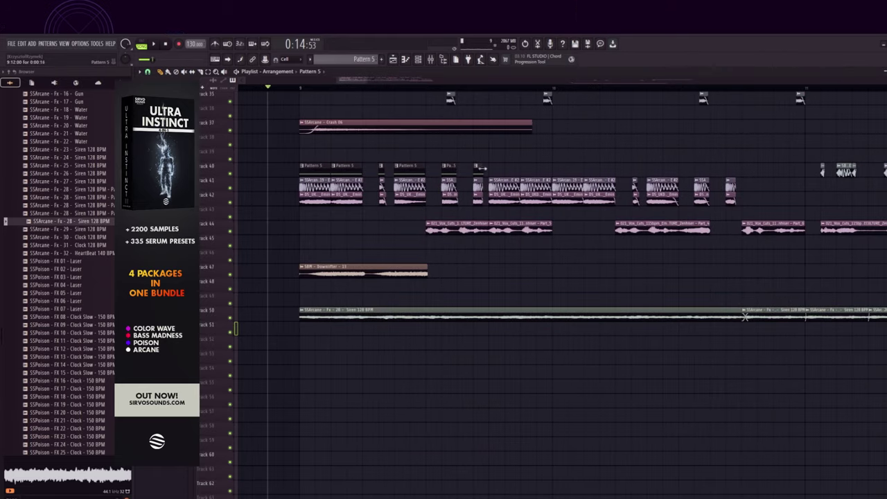
scroll(547, 167, down, 2)
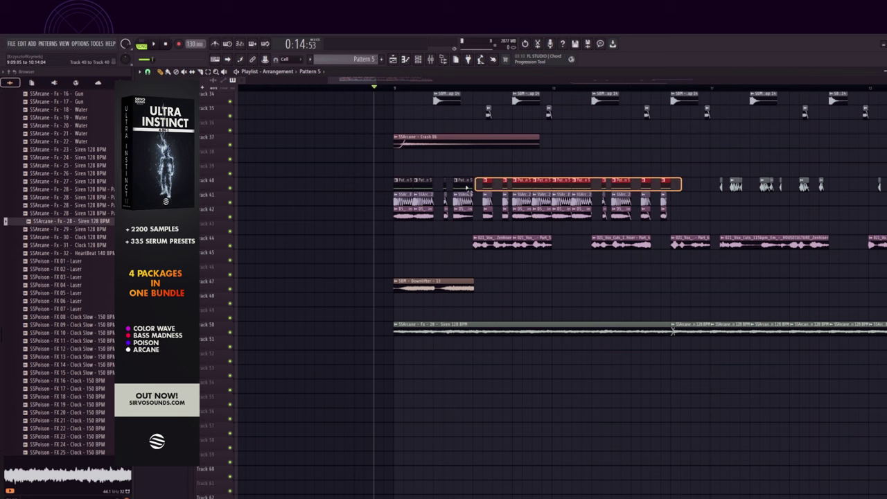
drag(407, 188, 405, 186)
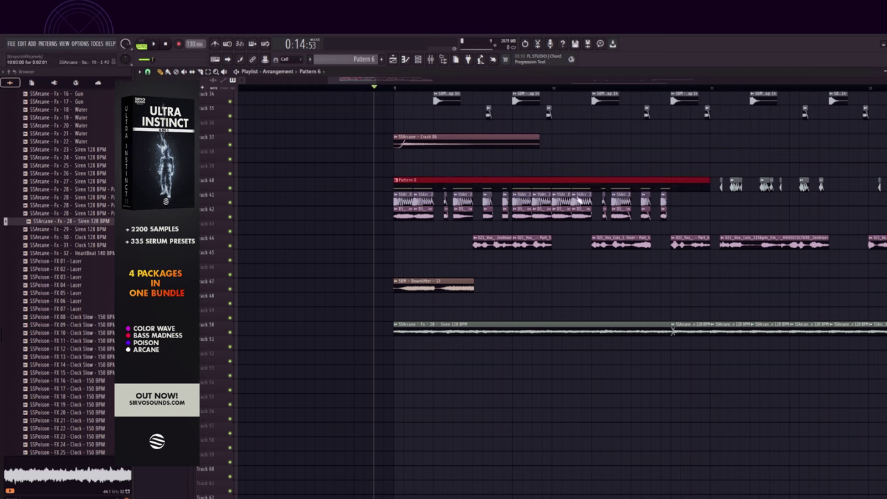
key(space)
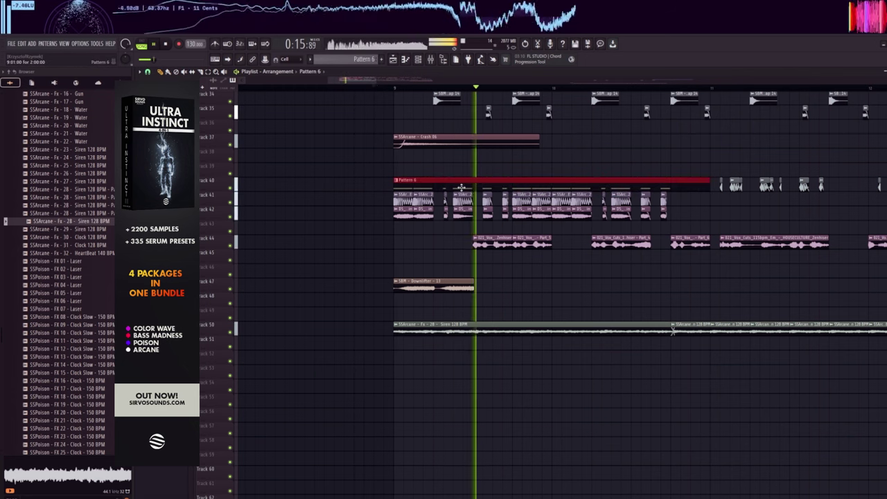
key(space)
- Extend Pattern 6's Serum bassline to four bars in the piano roll, add higher accent notes and play it
double_click(514, 185)
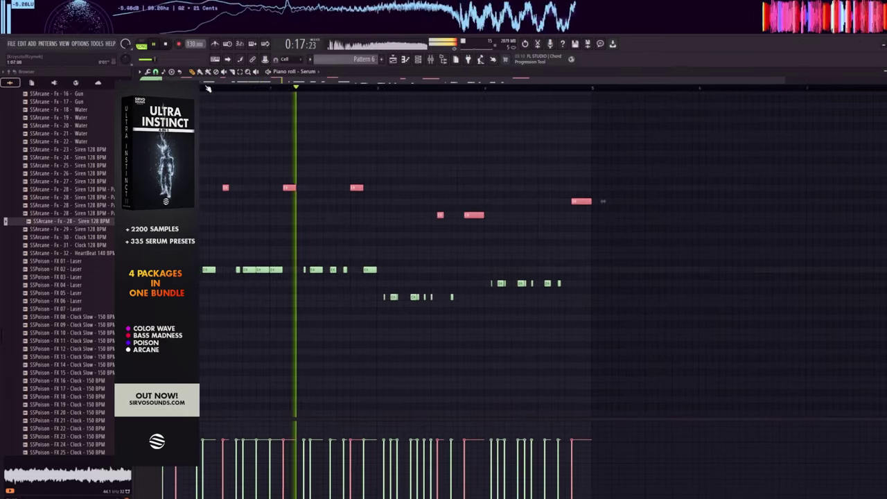
scroll(212, 89, up, 3)
key(space)
- Play the Cellos Staccato melody of Pattern 2 in the piano roll and place the pattern on Track 53 at bar 9
click(407, 61)
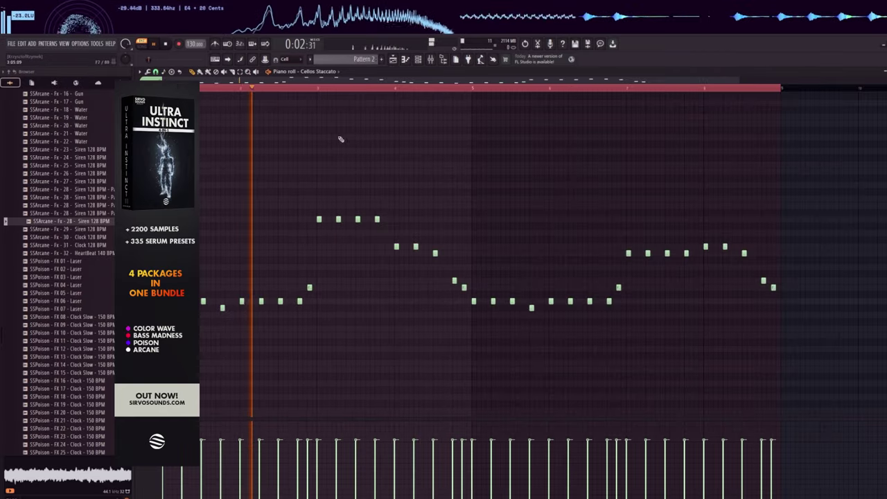
click(356, 87)
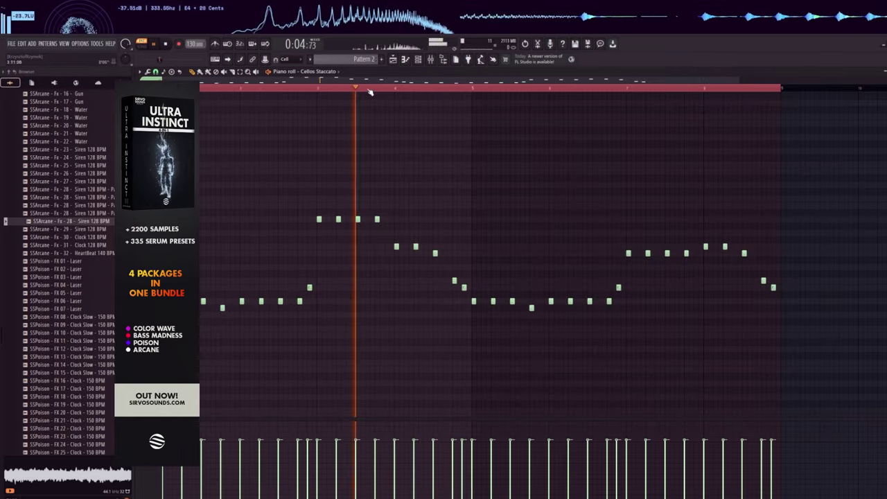
click(393, 60)
drag(380, 313, 396, 315)
drag(396, 315, 359, 315)
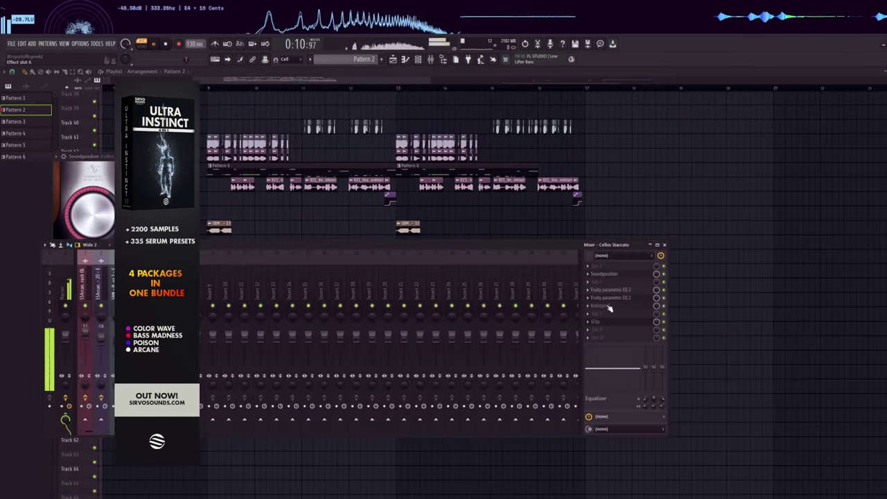
- Check Kickstart 2 on the Cellos Staccato mixer track, close the plugin windows and play the drop from bar 9
click(609, 307)
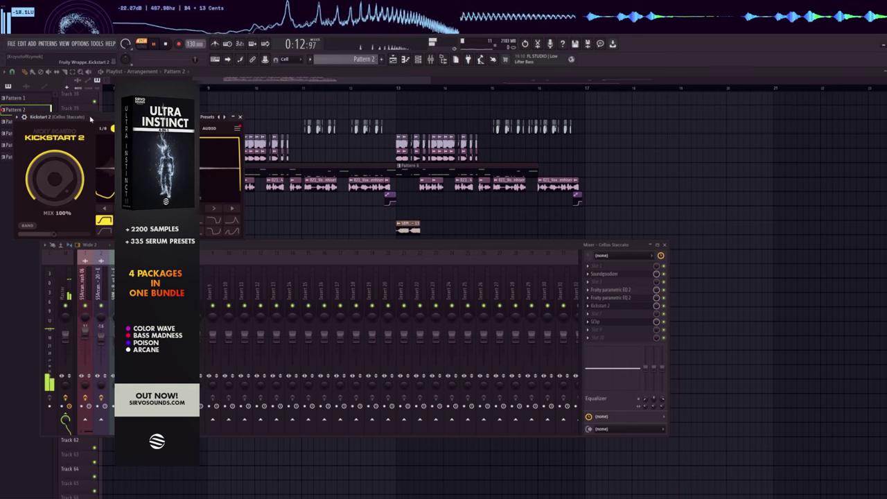
drag(91, 119, 109, 155)
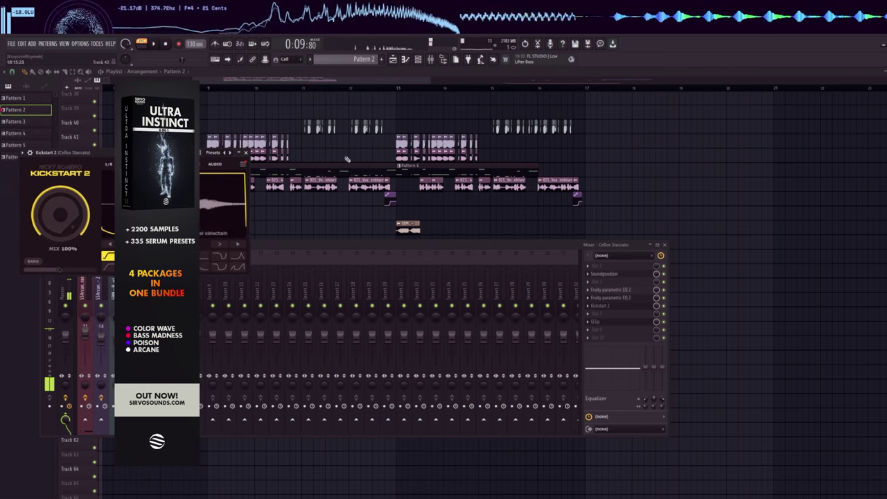
key(F12)
click(207, 89)
key(space)
scroll(210, 91, up, 4)
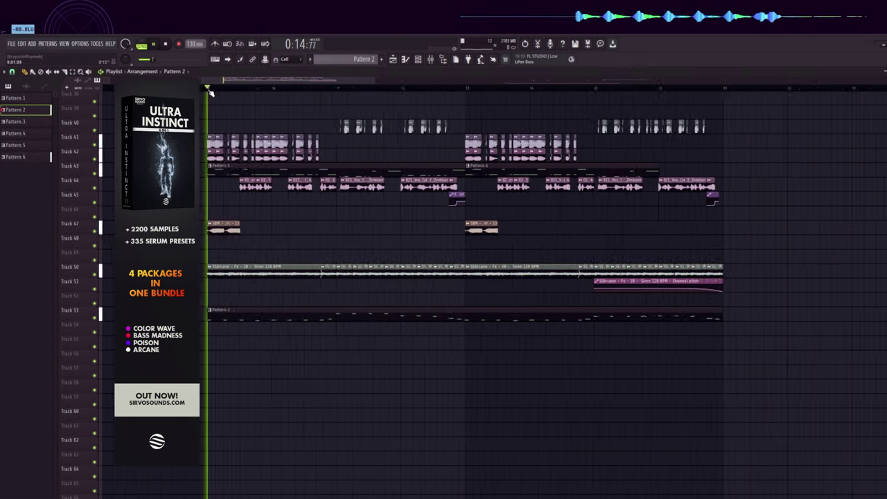
- Try SSArcane - Ride 14 from the Ride folder as two hits on Track 49 at bar 9 and play it
scroll(211, 91, down, 1)
scroll(212, 92, down, 6)
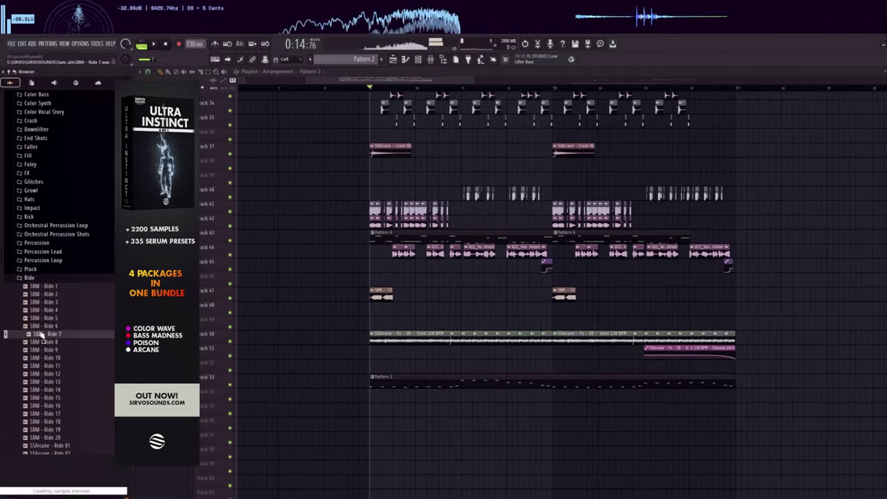
scroll(52, 312, down, 10)
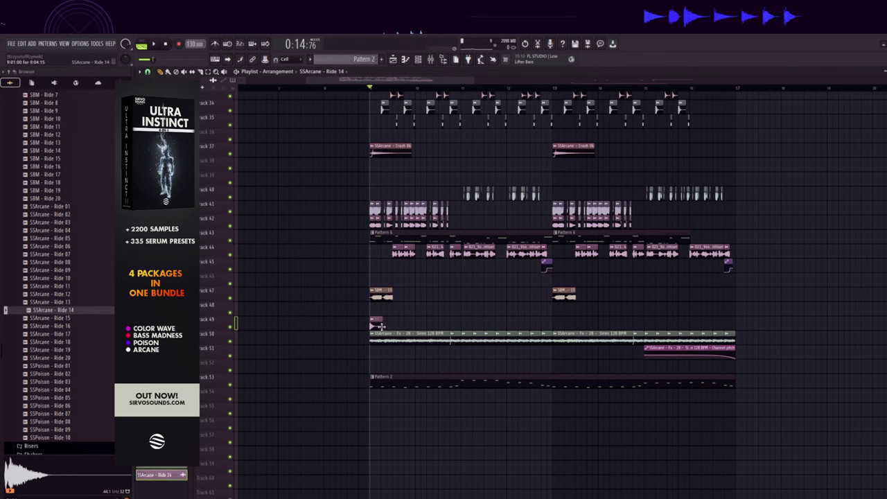
click(385, 325)
key(space)
key(space)
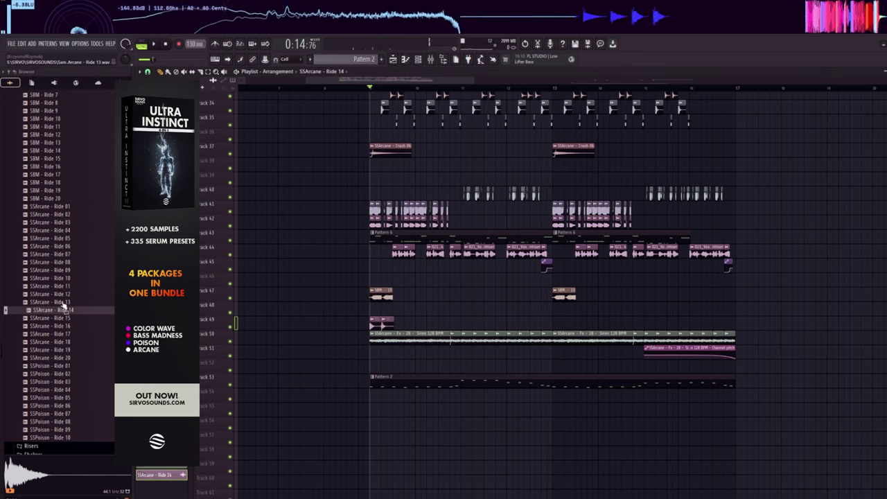
- Replace the ride with SSArcane - Ride 03, repeat it on every beat along Track 49 from bar 9 and play the result
click(71, 231)
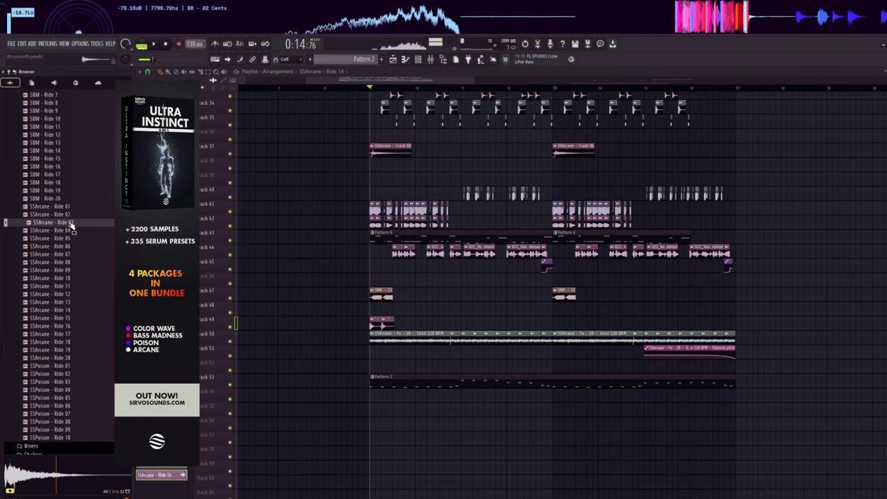
scroll(71, 226, down, 2)
key(space)
key(space)
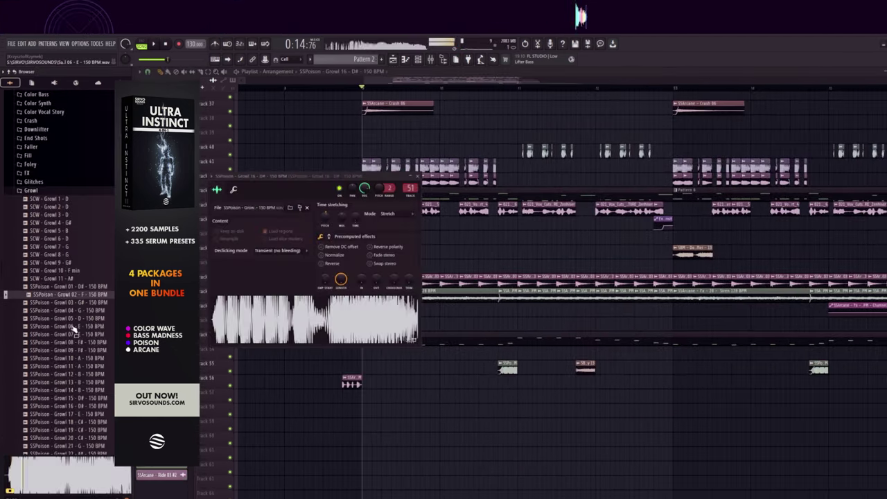
- Audition the SSPoison growl samples, close the growl's sampler window and solo the growl clip on Track 55
scroll(70, 338, down, 4)
click(66, 341)
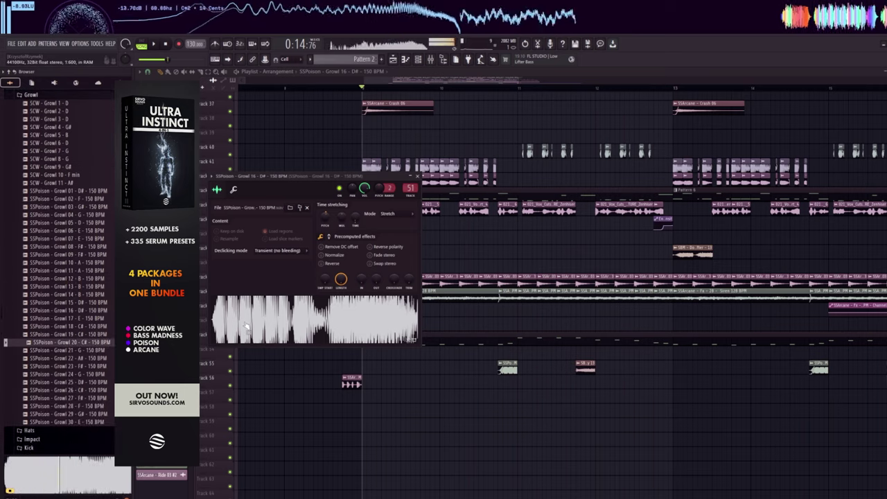
key(Escape)
key(space)
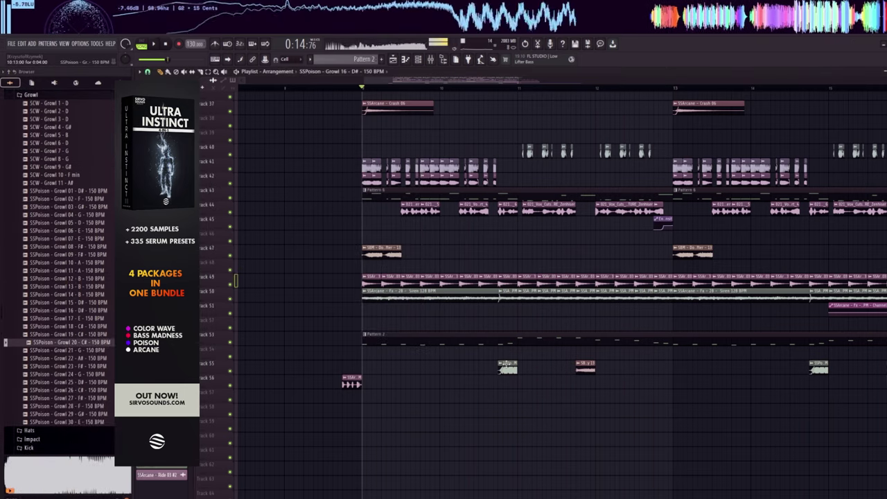
alt+right_click(506, 364)
- Solo the SBM - Foley 13 clip on Track 55, audition samples in the Foley folder and review the arrangement from bar 9
alt+right_click(577, 367)
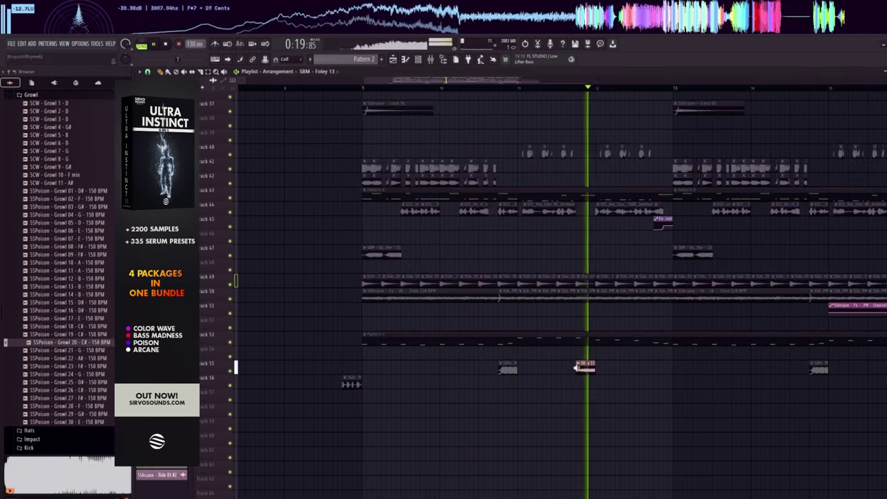
scroll(38, 262, up, 7)
click(37, 261)
click(48, 316)
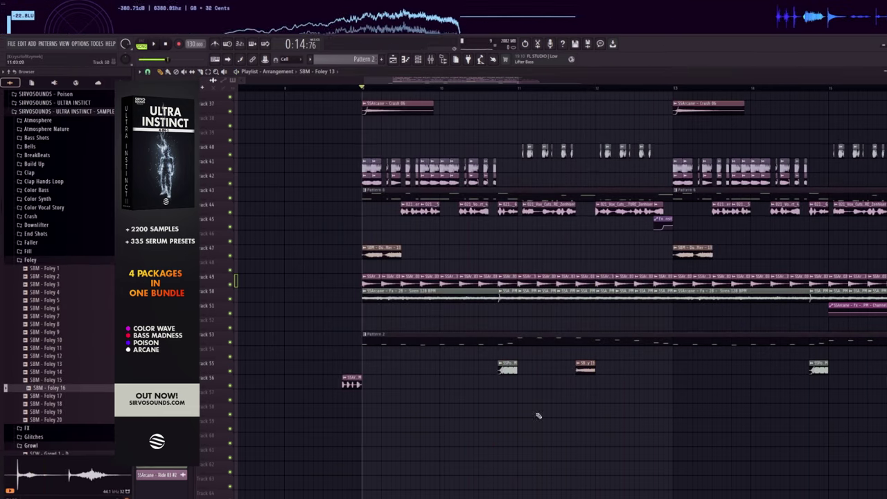
scroll(585, 101, up, 3)
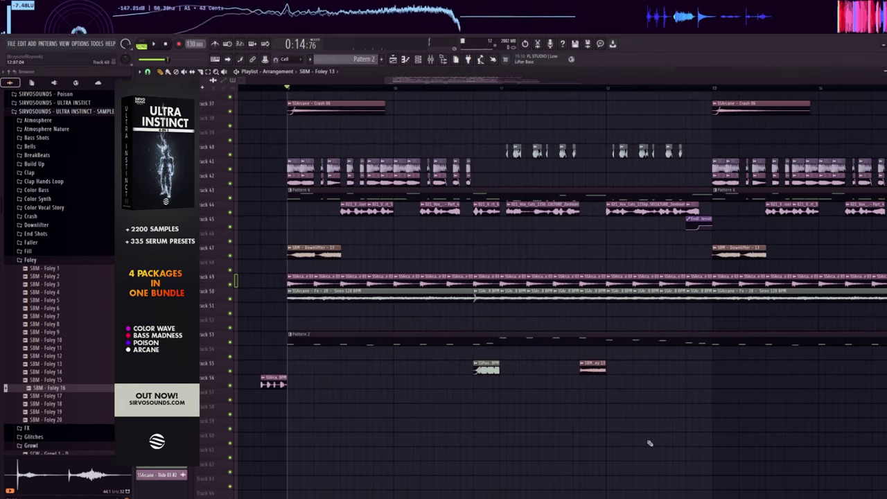
scroll(497, 88, down, 1)
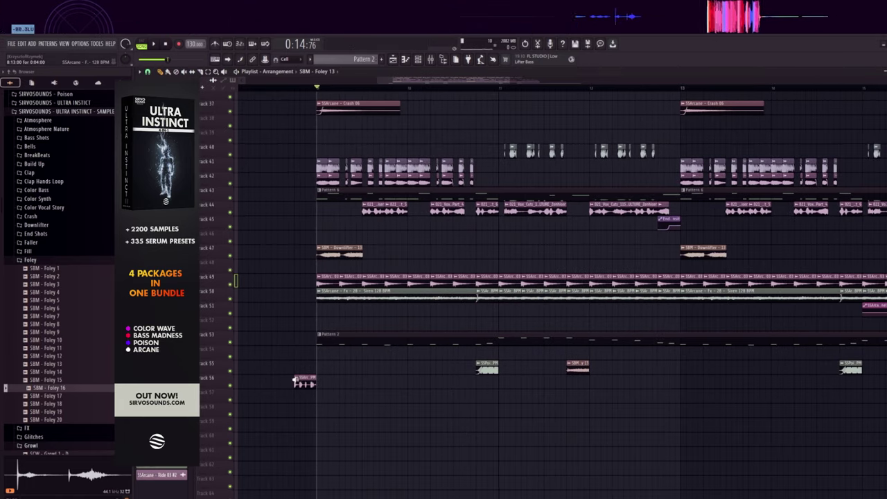
- Audition the SBM and SSArcane fill samples in the Fill folder, including the short fills
click(29, 250)
click(43, 315)
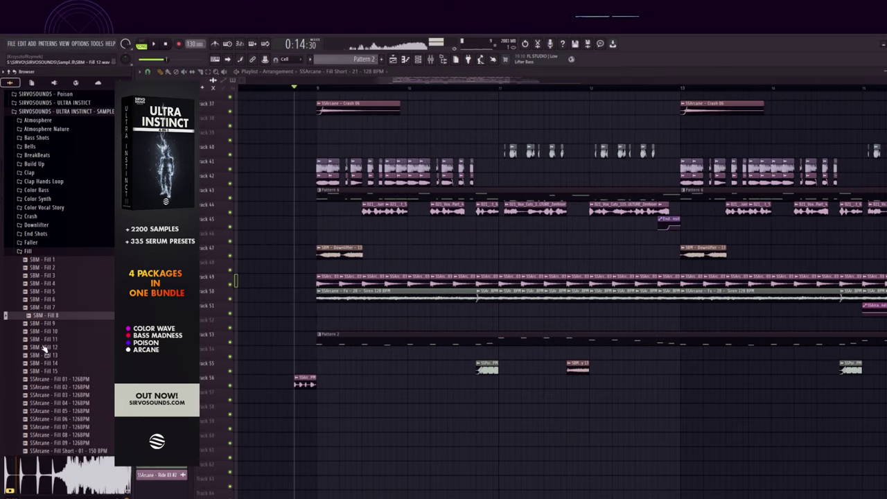
scroll(49, 334, down, 4)
click(52, 328)
scroll(53, 323, down, 2)
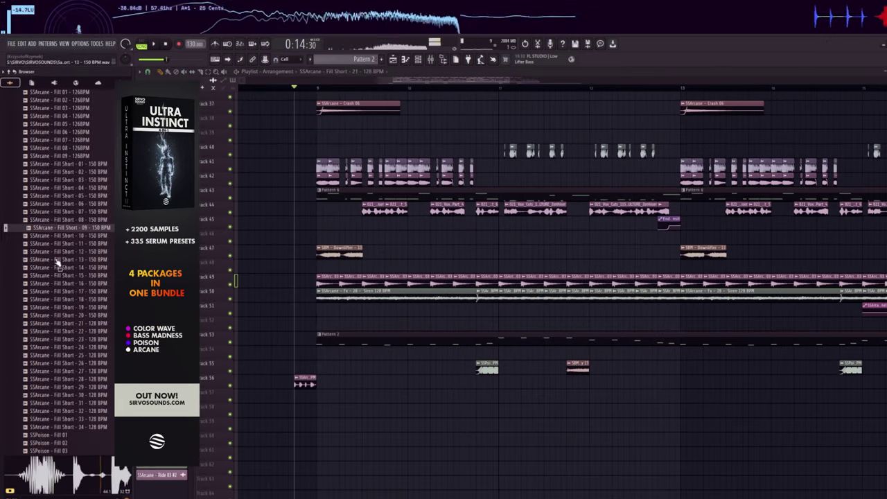
click(58, 260)
click(66, 317)
scroll(61, 235, up, 4)
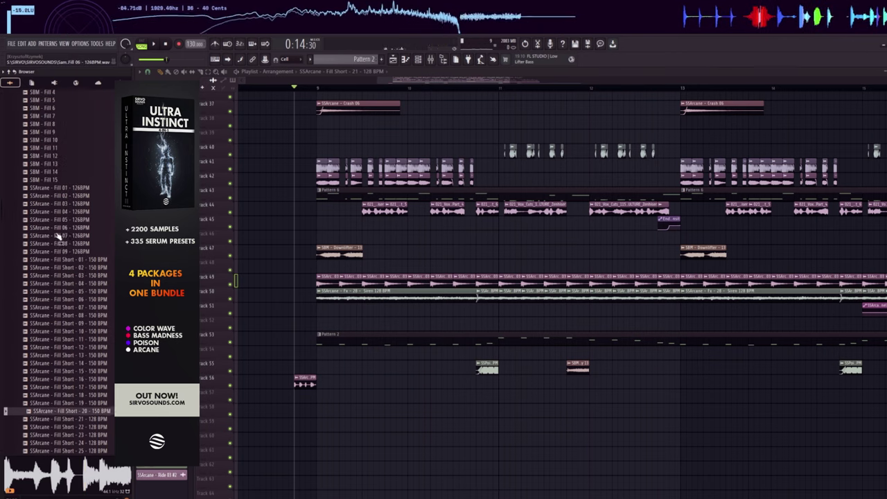
click(61, 235)
- Place SSArcane - Fill 04 - 126BPM on Track 58 leading up to bar 9 and fit the sample to the project tempo
click(60, 213)
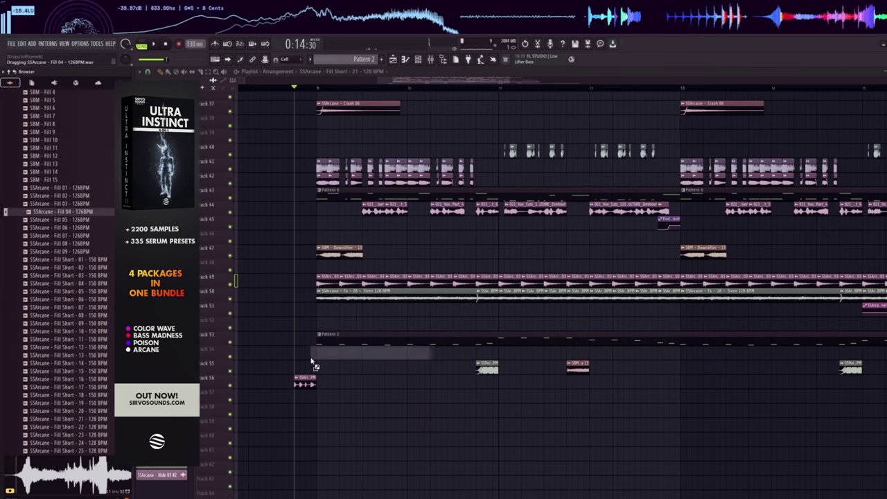
drag(311, 360, 406, 411)
double_click(278, 410)
right_click(326, 188)
click(355, 210)
key(Return)
key(Escape)
key(KP_Divide)
- Play the arrangement from the new fill into the drop at bar 9 and review its drum, vocal and effect tracks
key(space)
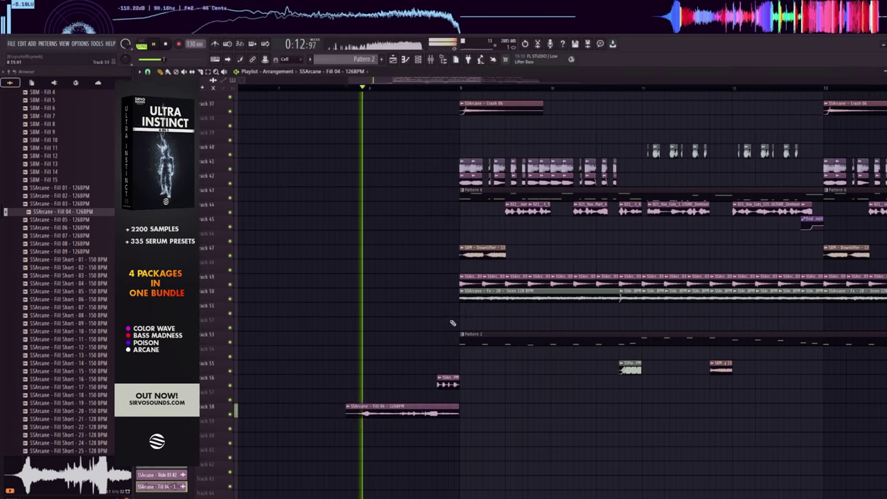
scroll(456, 82, down, 1)
scroll(455, 88, up, 3)
scroll(453, 88, down, 3)
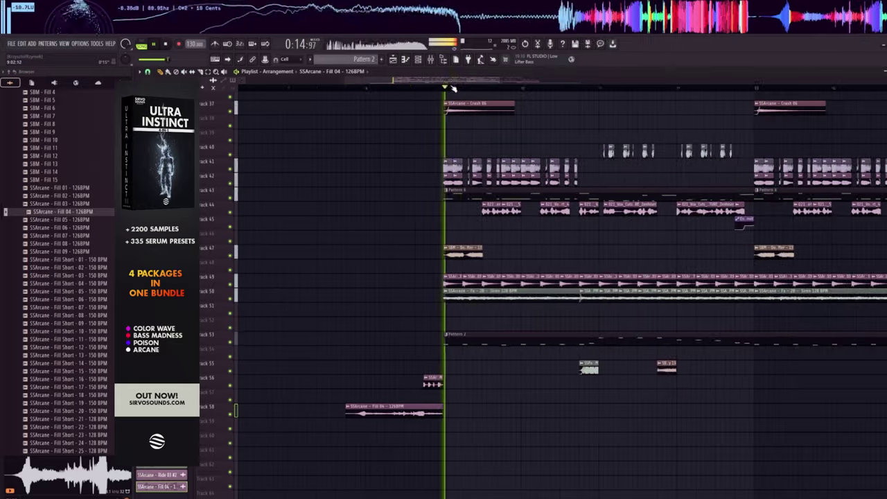
scroll(476, 86, down, 2)
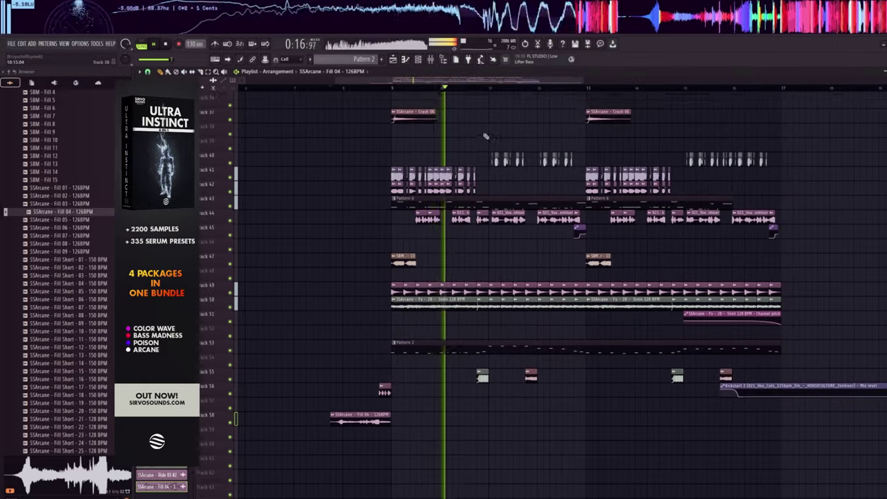
scroll(485, 136, up, 3)
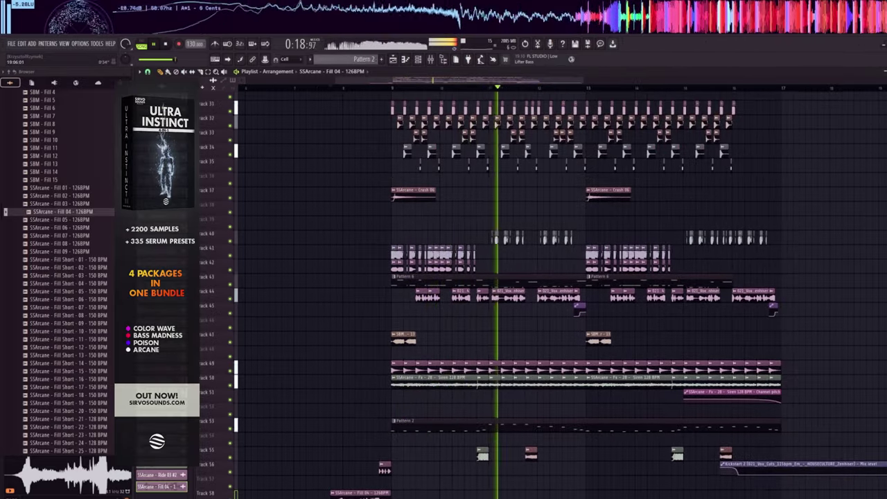
scroll(881, 98, down, 1)
scroll(854, 147, up, 2)
scroll(551, 88, up, 1)
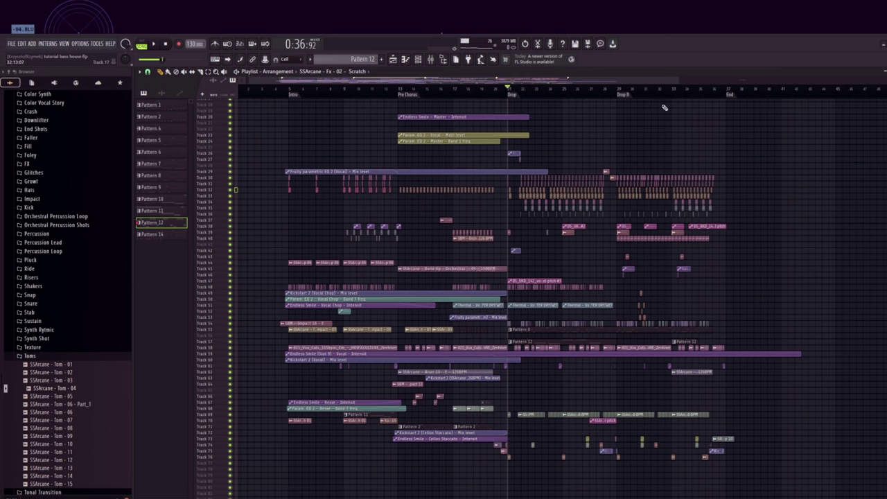
- Play the finished arrangement's Intro with Tracks 30 to 32 isolated and enable the SSArcane - Top Loop 06 clips on Track 44
click(289, 92)
scroll(289, 91, up, 2)
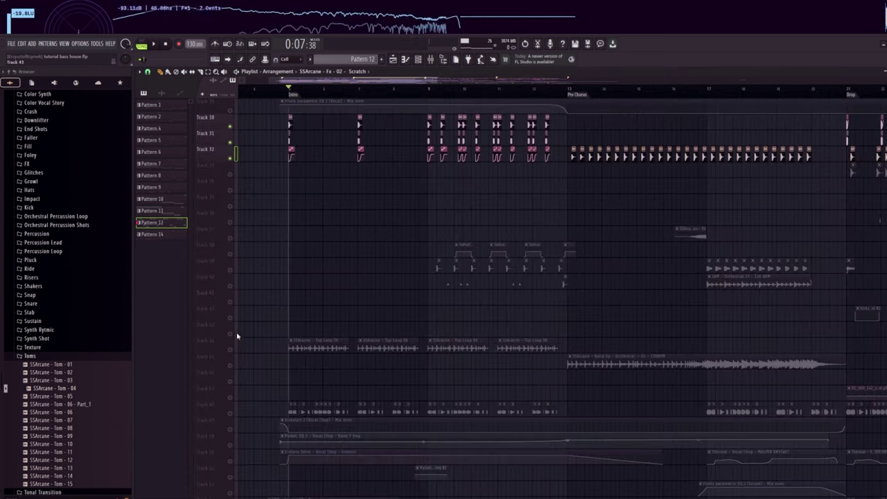
scroll(275, 153, down, 1)
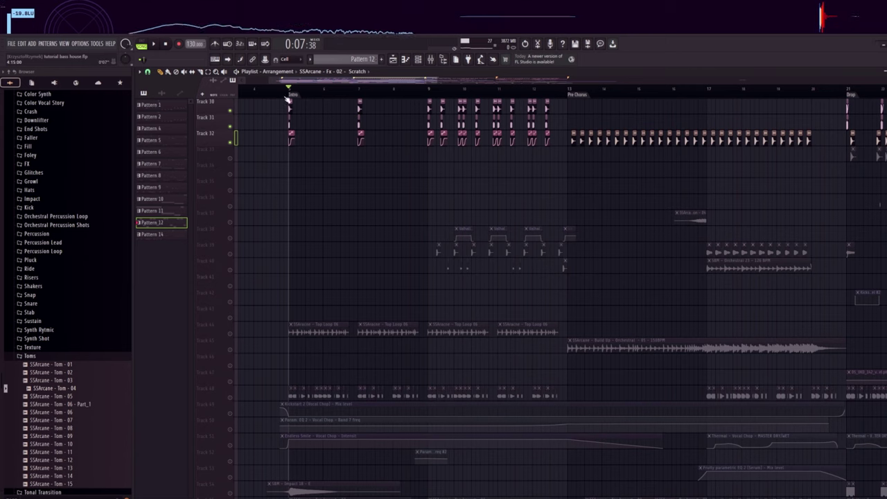
scroll(245, 313, down, 1)
click(232, 319)
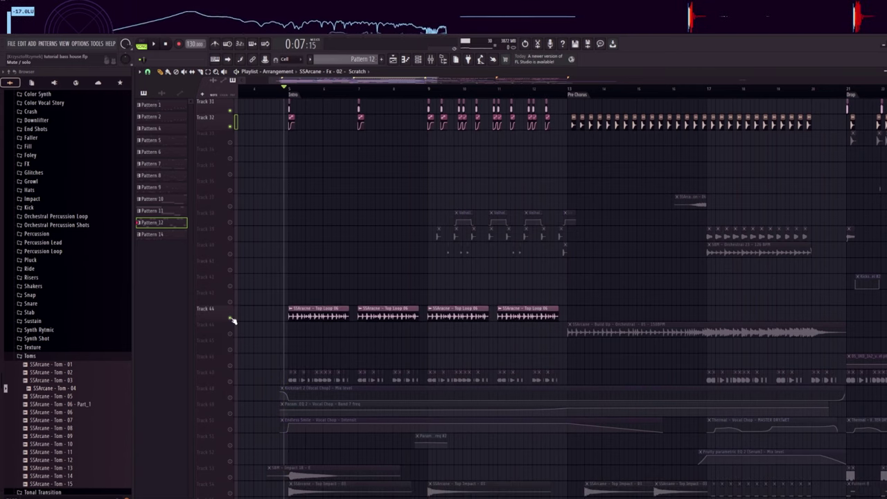
- Enable the vocal chops on Track 48 and the impacts on Tracks 54 and 55 and play the Intro
scroll(239, 321, down, 3)
click(231, 335)
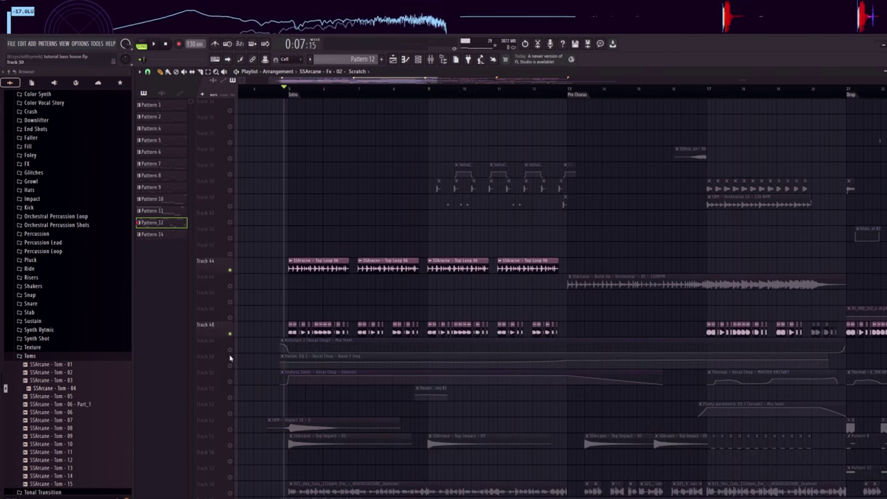
scroll(232, 358, down, 3)
click(232, 399)
key(space)
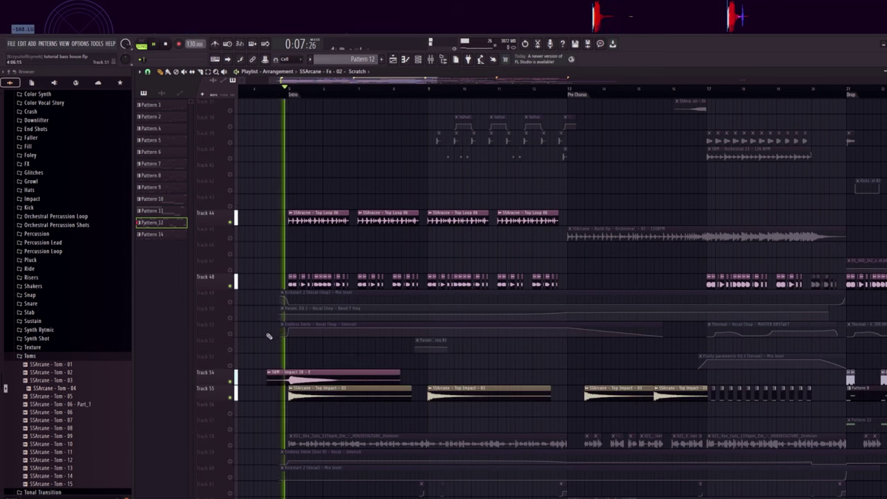
- Enable the vocal chop automation on Tracks 49, 50 and 51 during Intro playback and stop playback
scroll(254, 317, down, 2)
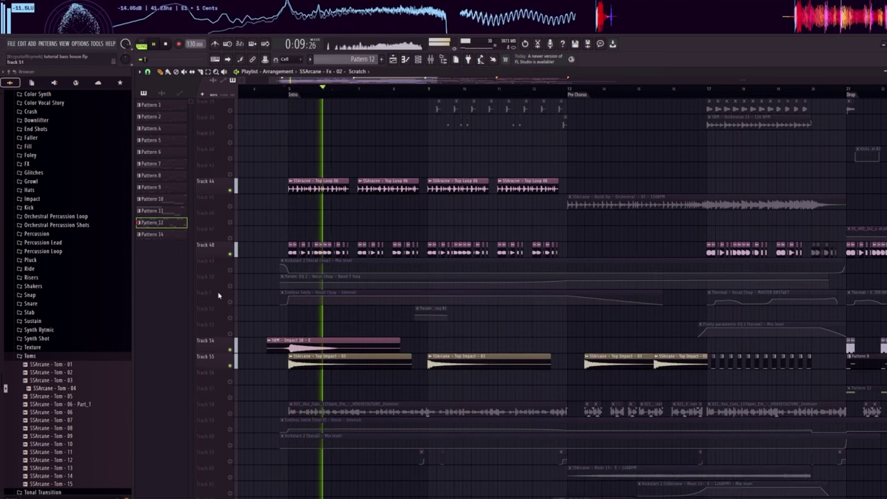
click(230, 302)
click(230, 286)
click(231, 270)
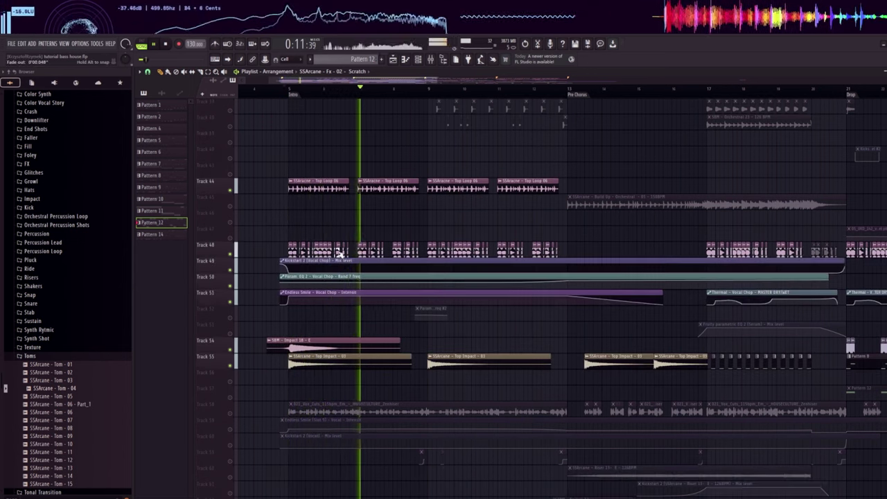
key(space)
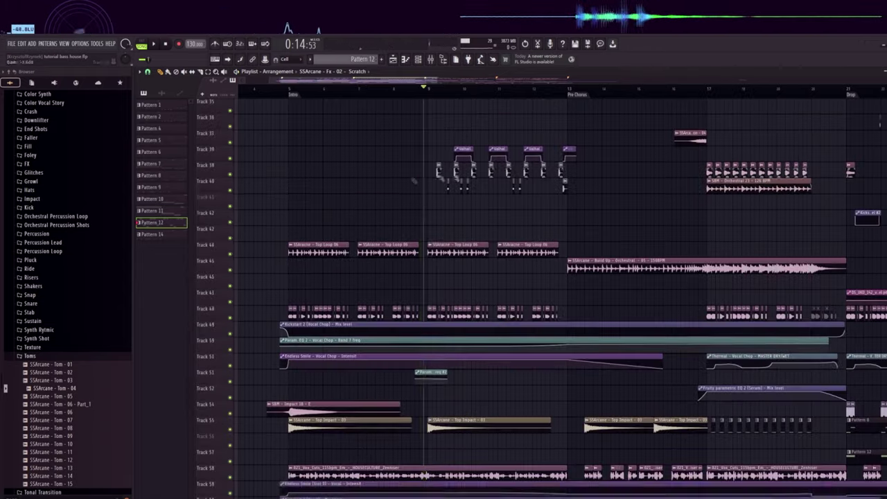
- Play all tracks from bar 9, review the arrangement down to Track 70 and isolate the Pattern 11 clip on Track 69
scroll(444, 97, up, 1)
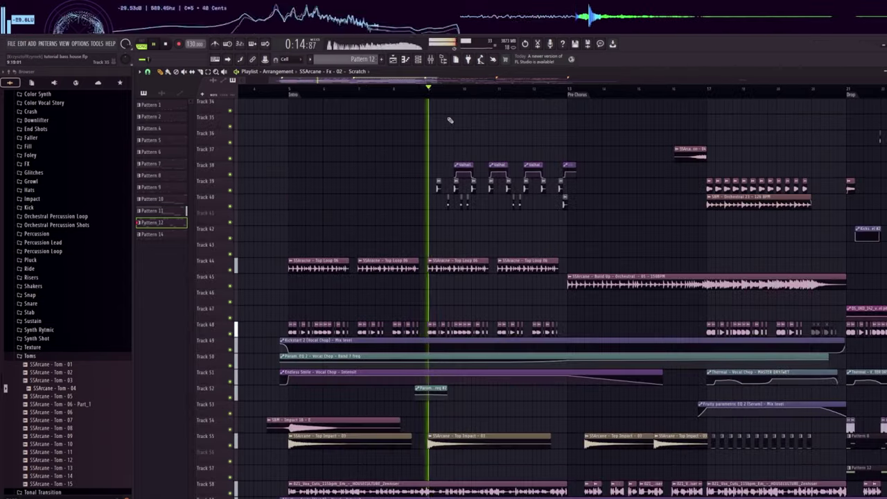
scroll(459, 94, up, 2)
scroll(489, 200, up, 4)
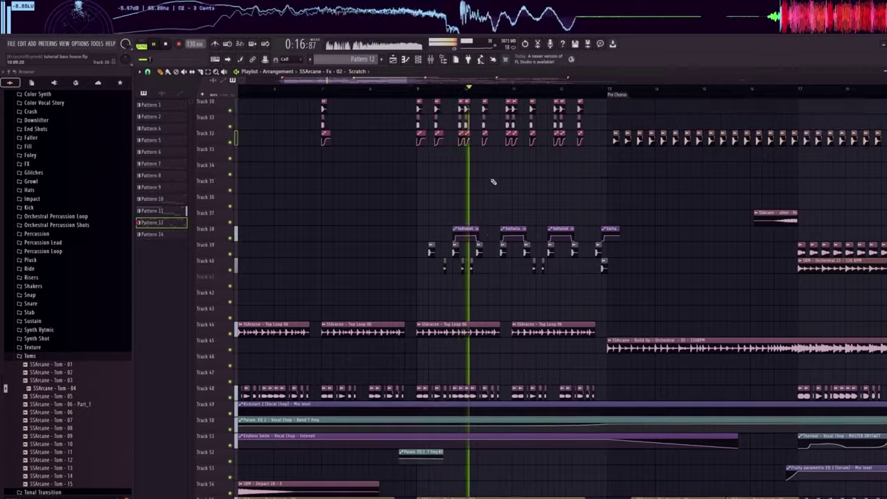
scroll(493, 184, down, 4)
scroll(493, 187, down, 7)
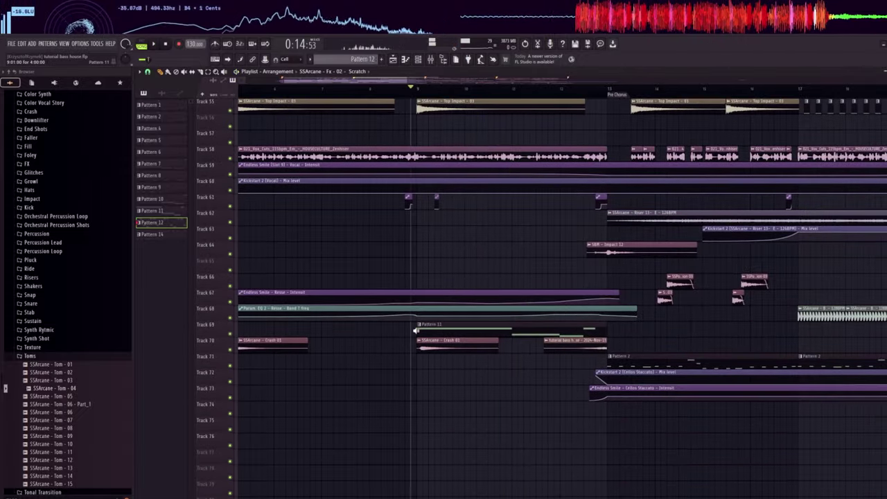
right_click(415, 331)
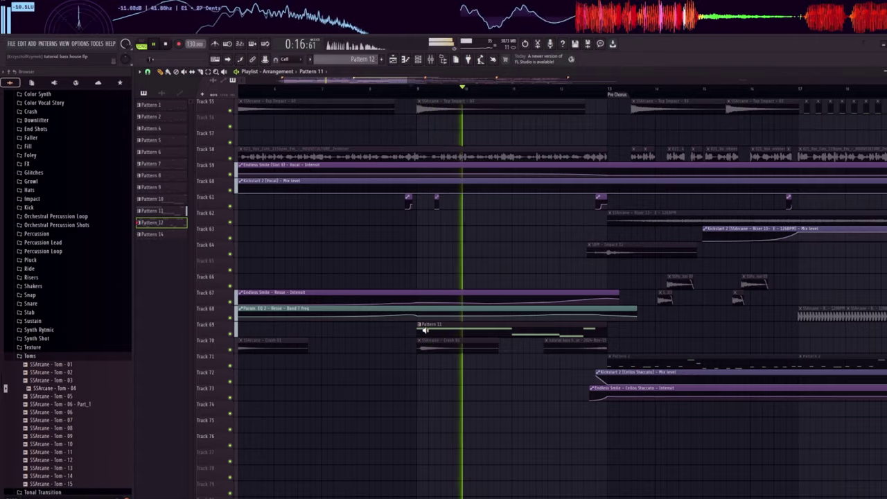
- Play the percussion on Tracks 38 to 40 from bar 9 together with the kick layers on Tracks 30 to 32
scroll(493, 319, up, 6)
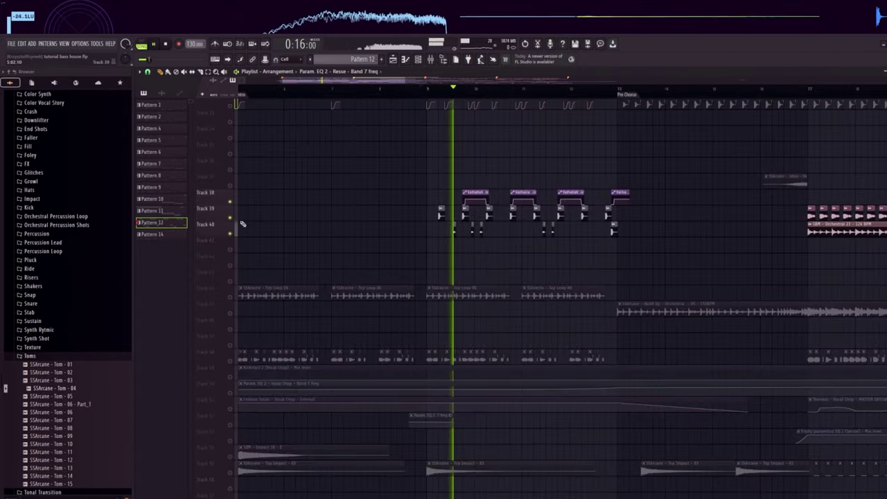
scroll(239, 215, up, 2)
key(space)
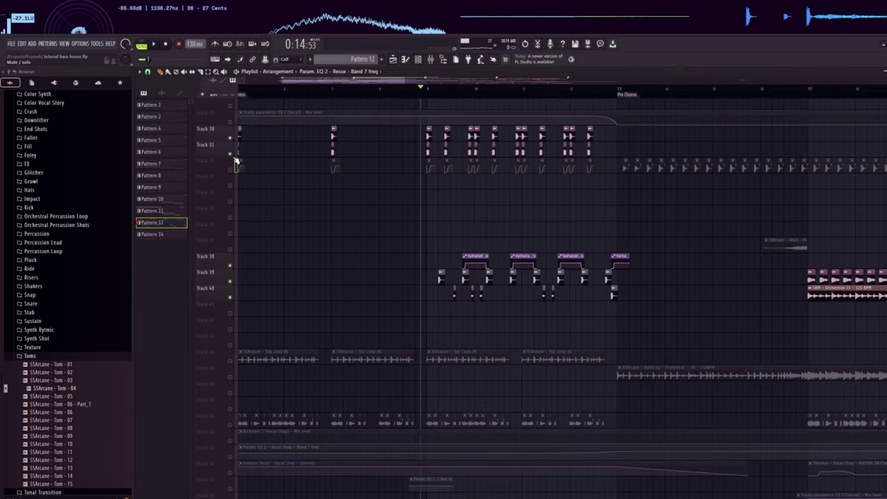
click(236, 163)
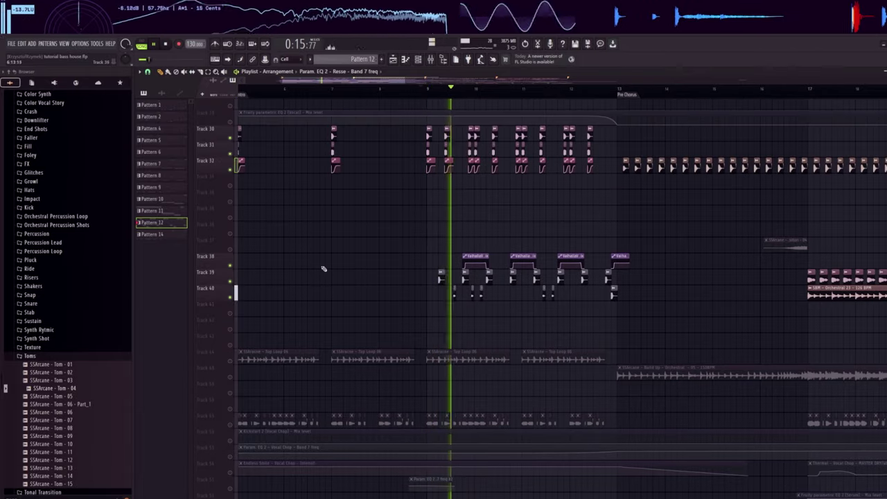
- Add the top loop on Track 44 and the vocal chops on Track 48 to the isolated tracks and replay from bar 9
scroll(323, 268, down, 3)
click(233, 278)
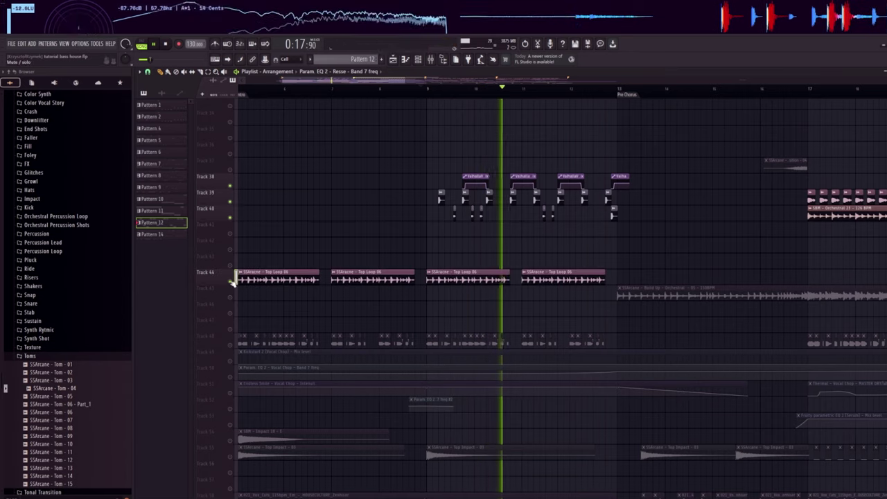
scroll(232, 298, down, 1)
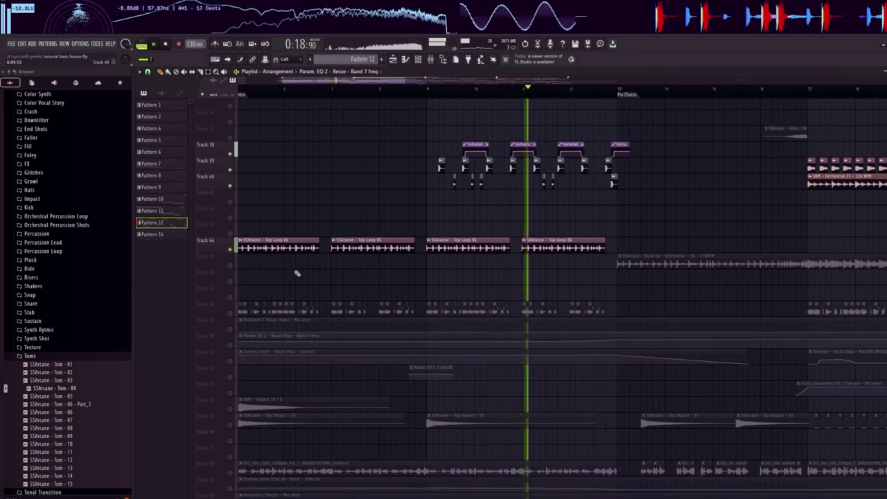
key(space)
click(234, 314)
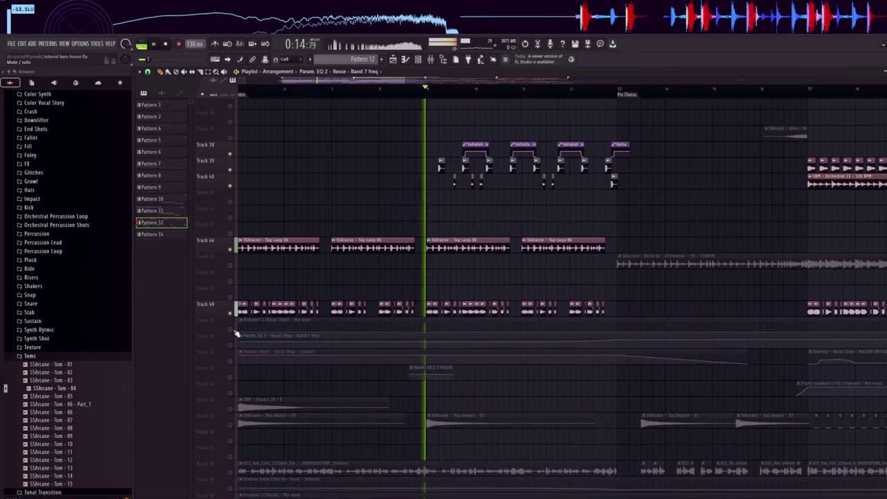
- Enable the Kickstart 2, Param. EQ 2 and Endless Smile vocal chop automation on Tracks 49 to 51 during playback
click(232, 330)
click(232, 345)
click(233, 361)
scroll(248, 348, down, 2)
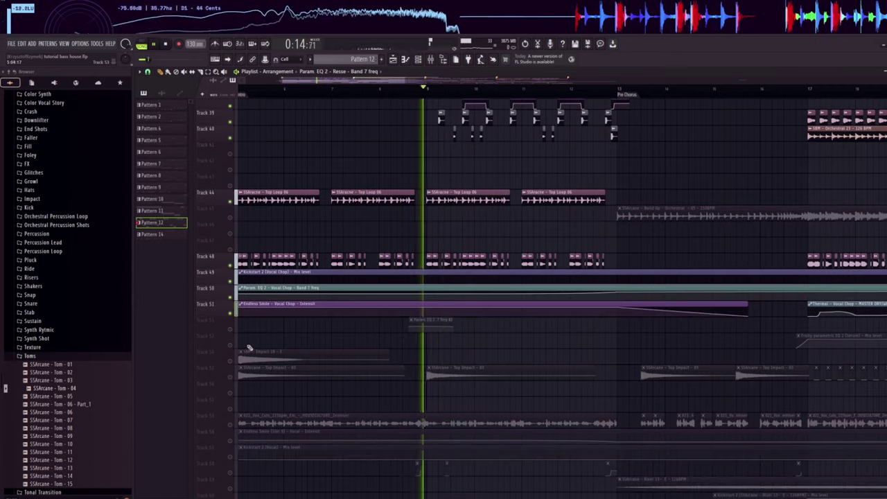
- Enable the SSArcane - Top Impact - 03 clips on Track 55 and the vocal with its automation on Tracks 58 to 60
scroll(236, 353, down, 1)
click(233, 361)
scroll(233, 361, down, 3)
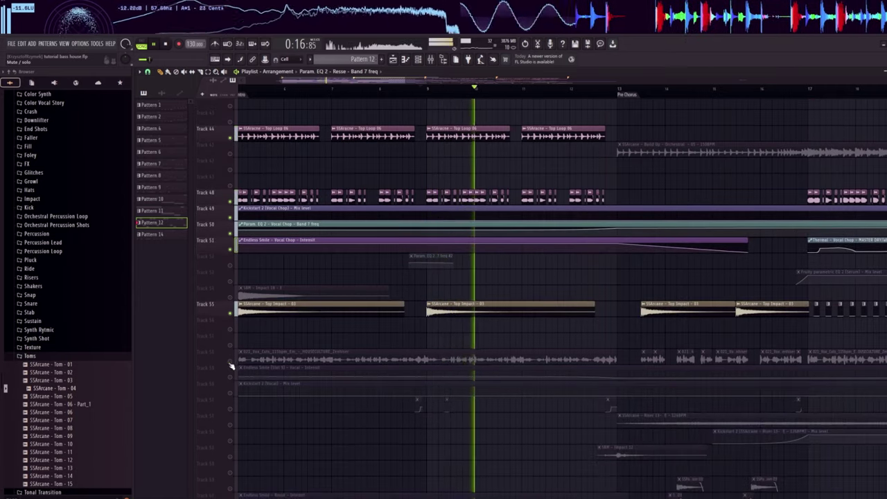
click(231, 360)
click(231, 376)
scroll(230, 394, down, 3)
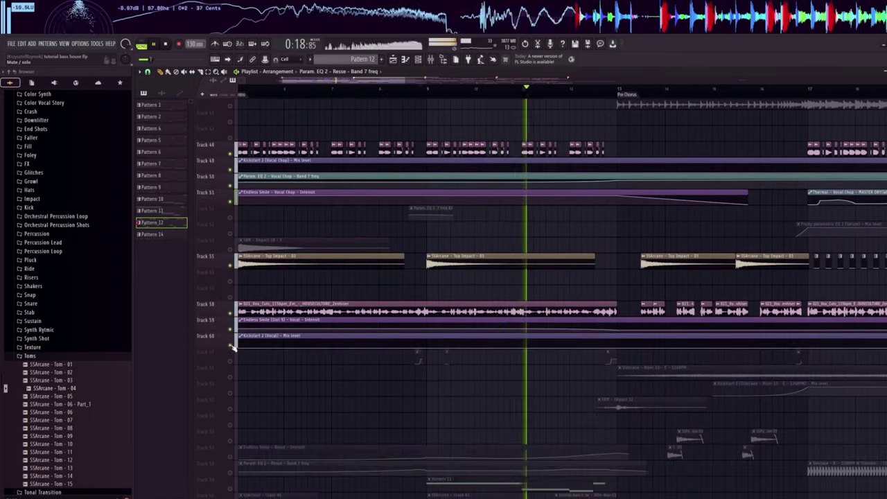
click(231, 344)
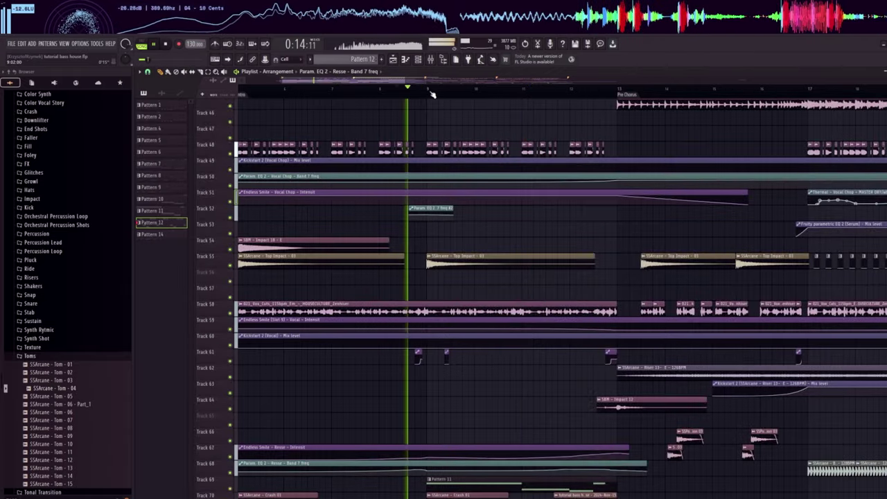
- Play the second half of the Intro with all tracks enabled and review the lower tracks
scroll(534, 183, down, 3)
scroll(534, 184, down, 2)
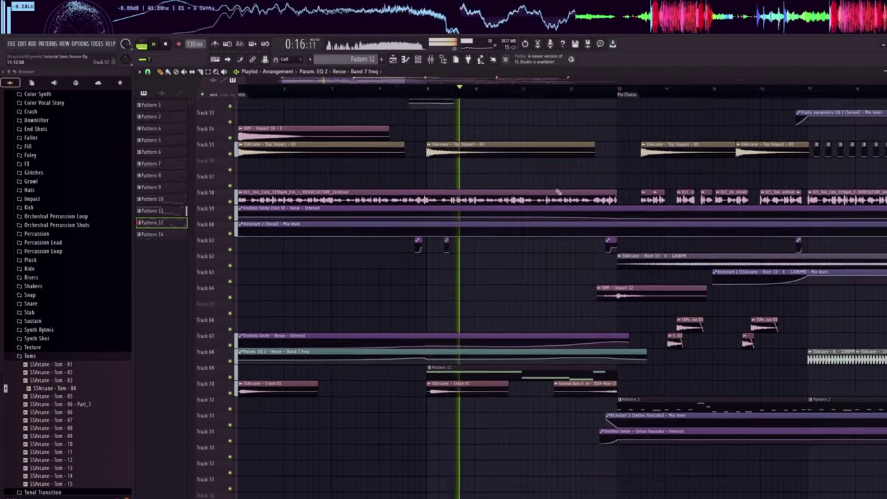
key(space)
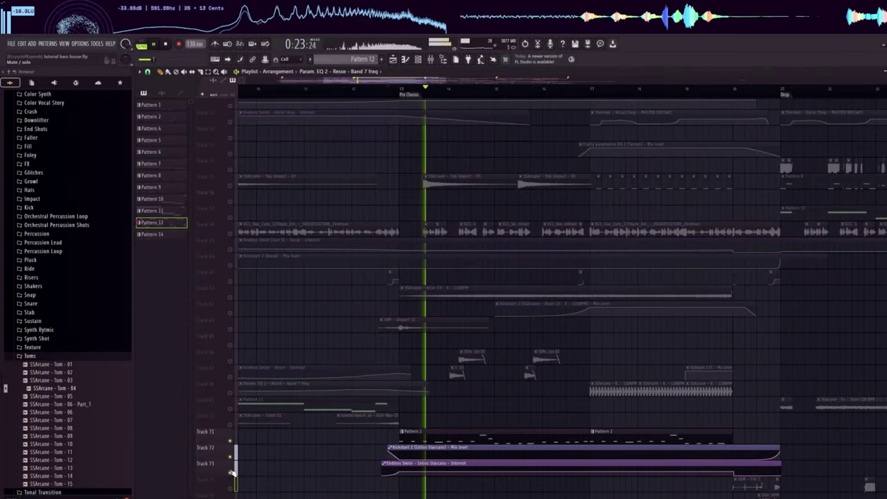
- Isolate the cello staccato Tracks 71 to 73 with SBM - Impact 12 on Track 64 and the Track 70 crash clips, and play the Pre Chorus start
scroll(278, 370, up, 3)
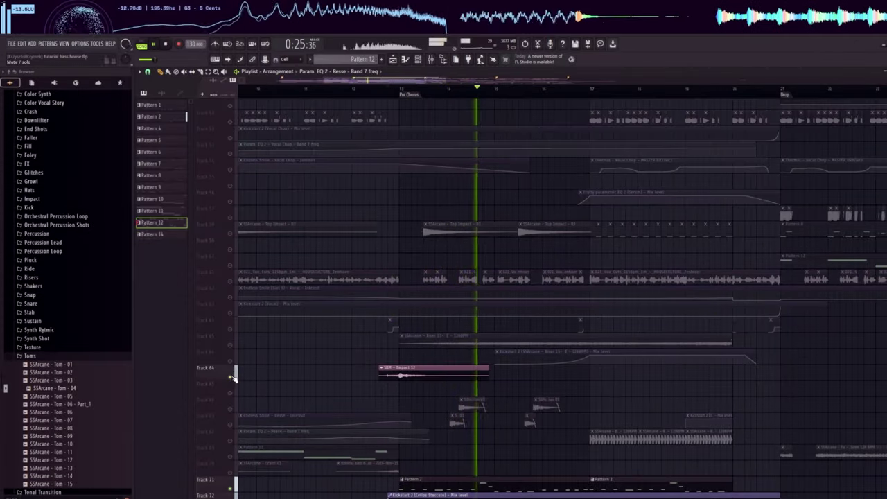
scroll(236, 381, up, 1)
key(space)
scroll(318, 370, up, 2)
scroll(318, 370, up, 4)
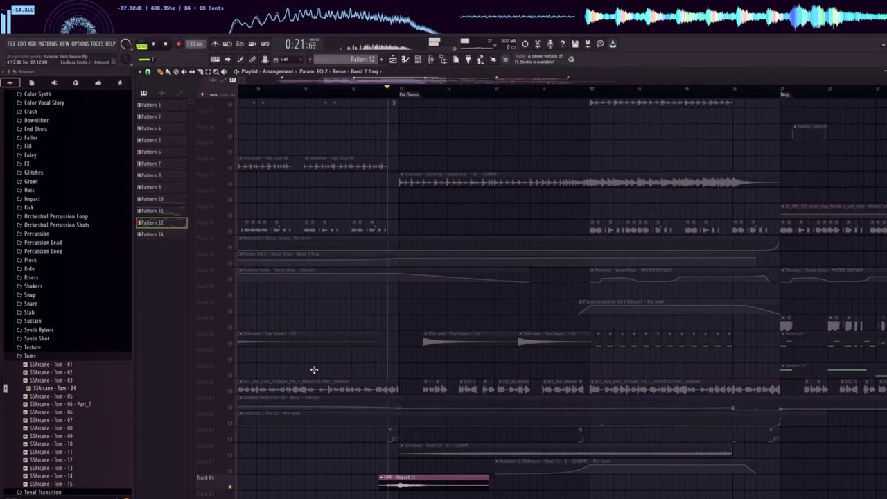
scroll(270, 363, down, 10)
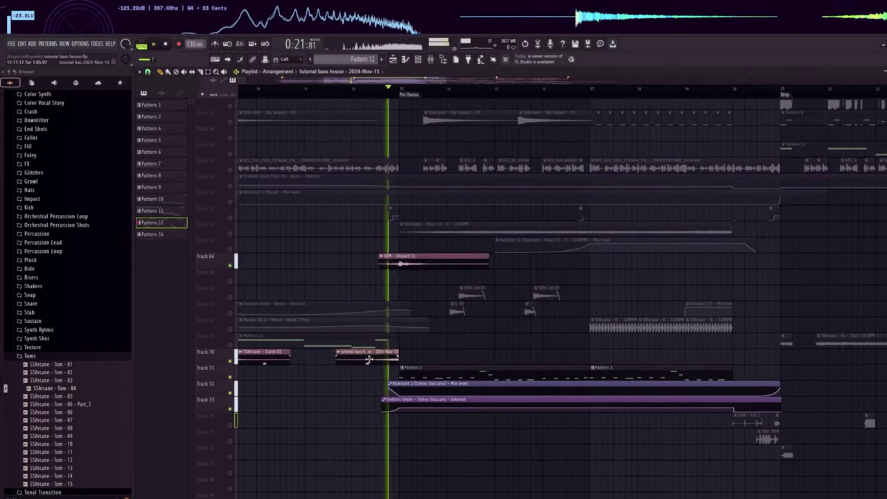
- Audition the SSArcane - Build Up - Orchestral - 05 clip on Track 45 on its own, then review the tracks above it
scroll(368, 358, up, 8)
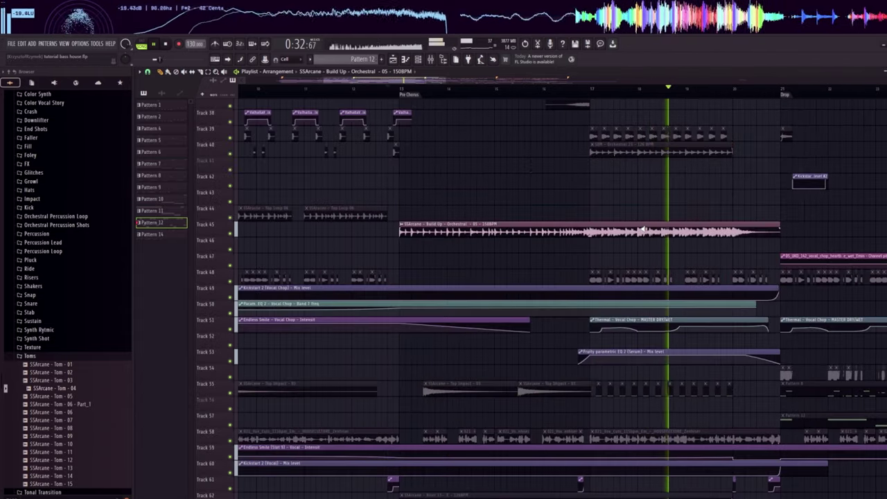
key(space)
scroll(526, 234, up, 2)
scroll(526, 234, up, 4)
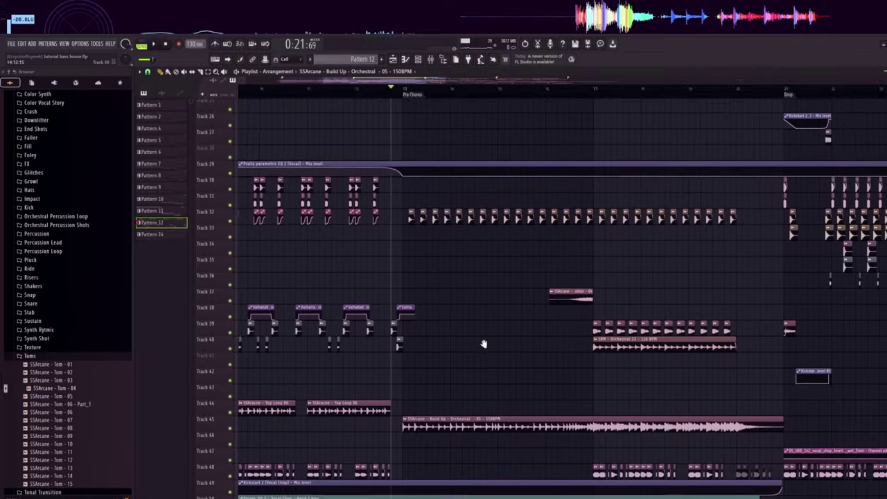
- Play the Pre Chorus with all tracks and audition the SSPoison - Orchestral Percussion 03 and SSArcane - Build Up - Clap - 02 clips
key(space)
scroll(481, 222, down, 12)
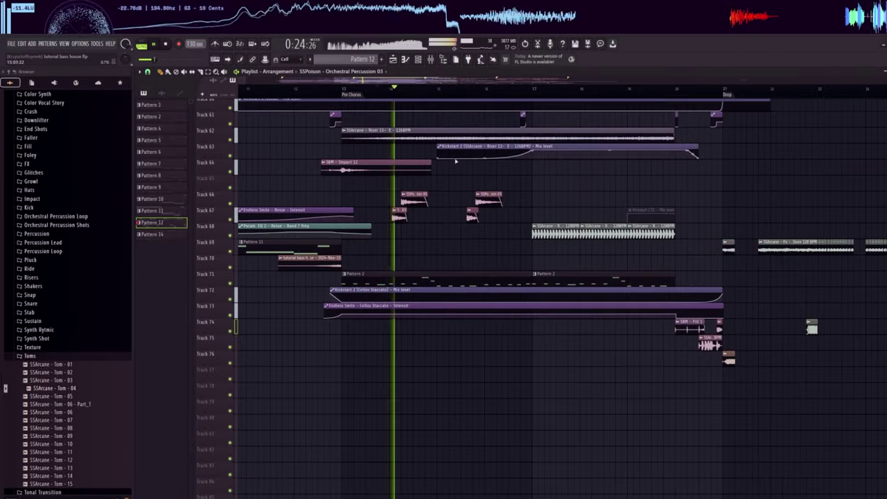
scroll(455, 161, up, 5)
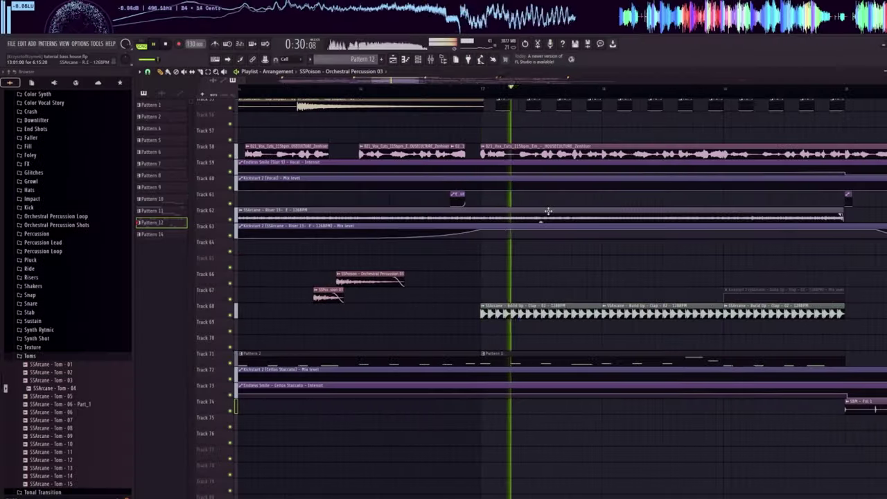
click(504, 316)
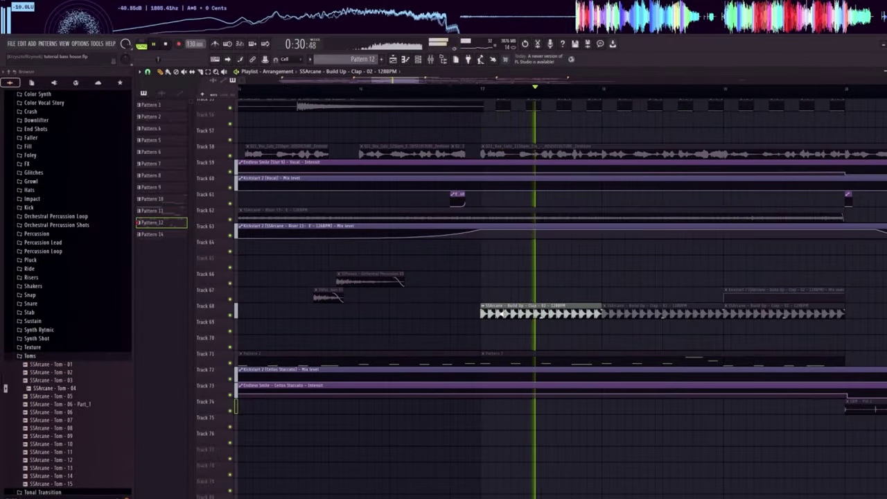
- Audition the SBM - Orchestral 23 clip on Track 40 and play the arrangement from just before bar 17
scroll(499, 255, up, 6)
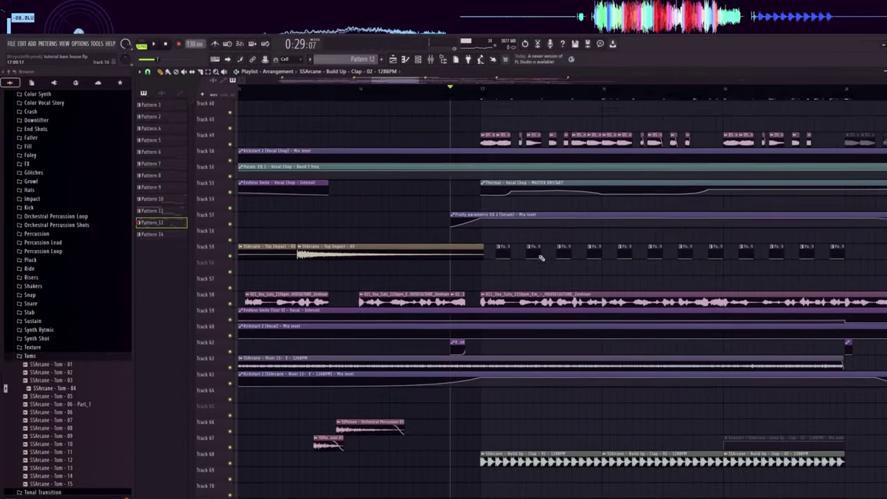
scroll(536, 298, up, 9)
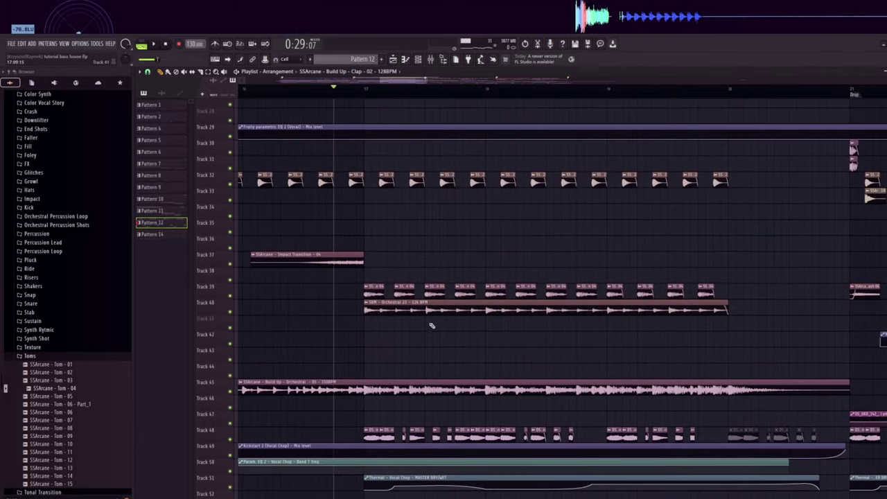
alt+right_click(431, 311)
key(space)
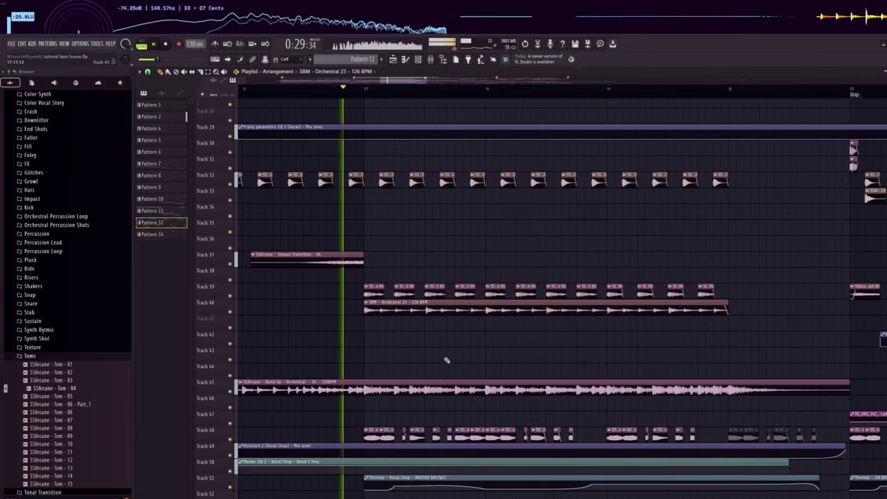
- Audition the short Pattern 9 clips on Track 55 and replay the second half of the Pre Chorus with all tracks
scroll(447, 359, down, 9)
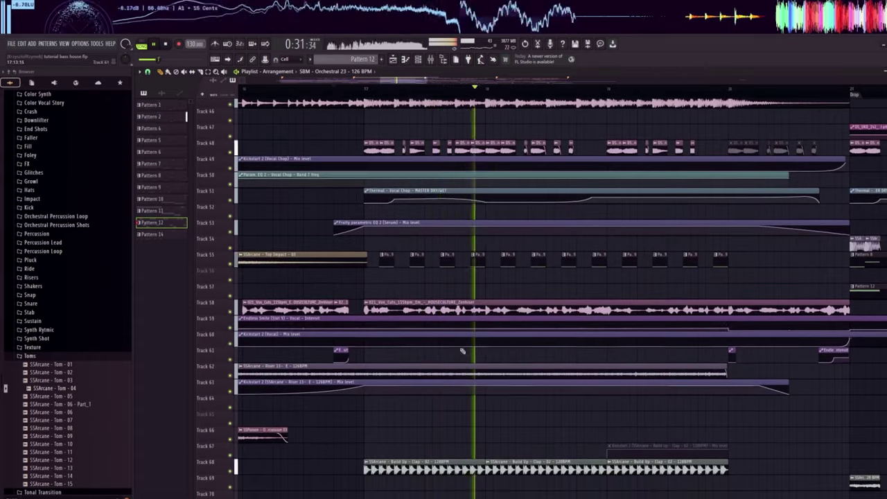
click(386, 261)
key(space)
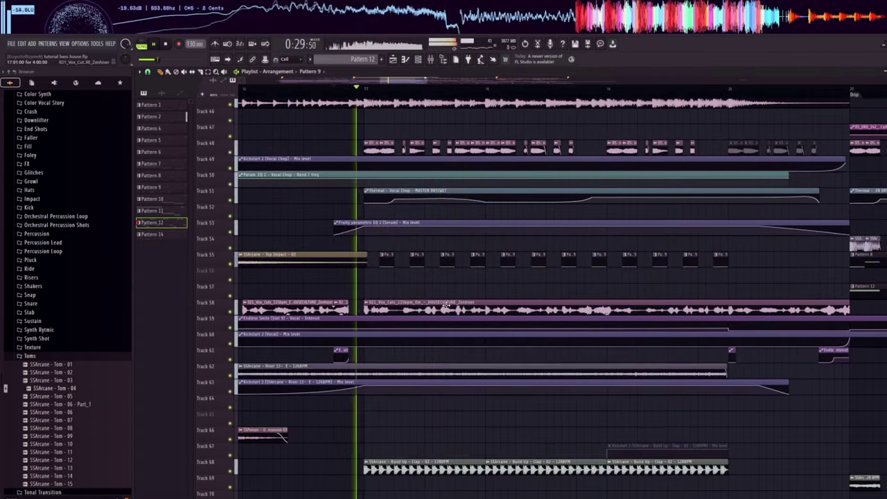
scroll(450, 312, down, 2)
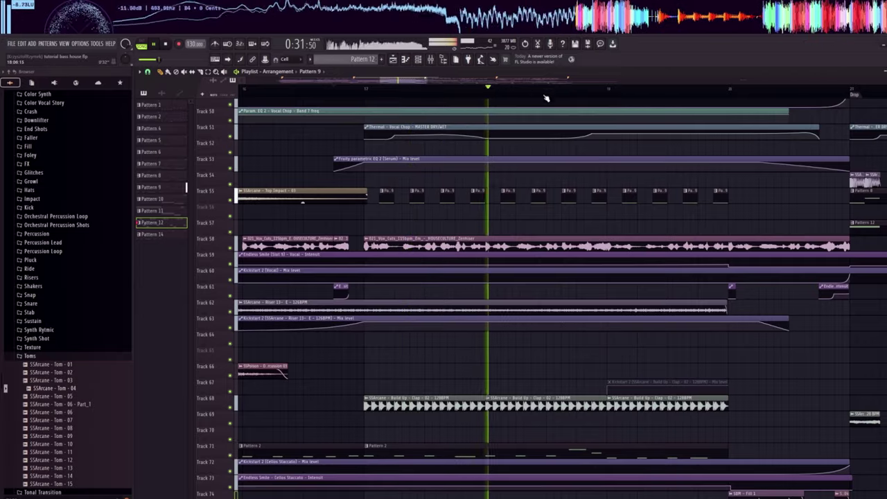
- Play the end of the Pre Chorus into the Drop and review the fill clips on Tracks 74 to 76
scroll(546, 98, down, 5)
scroll(658, 214, down, 5)
scroll(705, 96, up, 1)
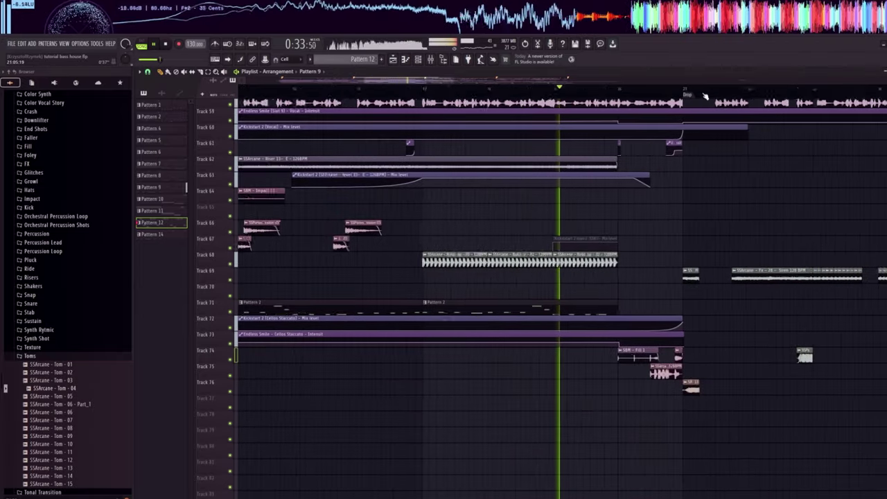
scroll(704, 96, up, 2)
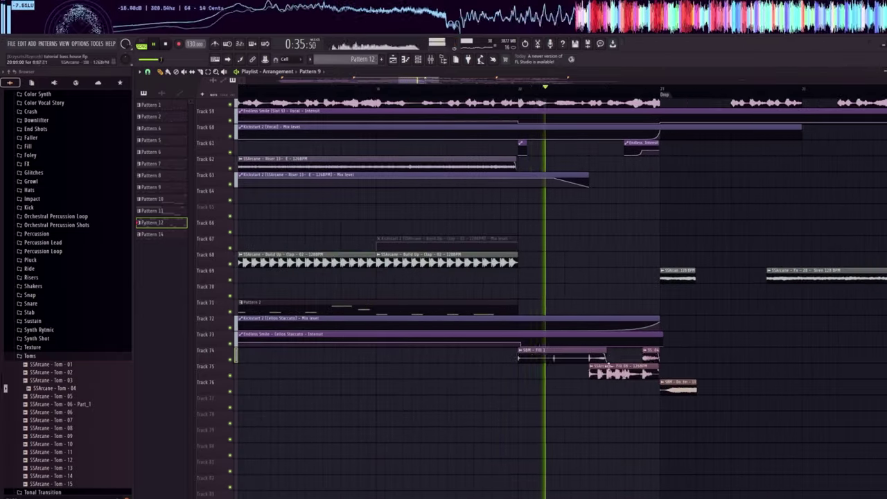
scroll(658, 288, up, 2)
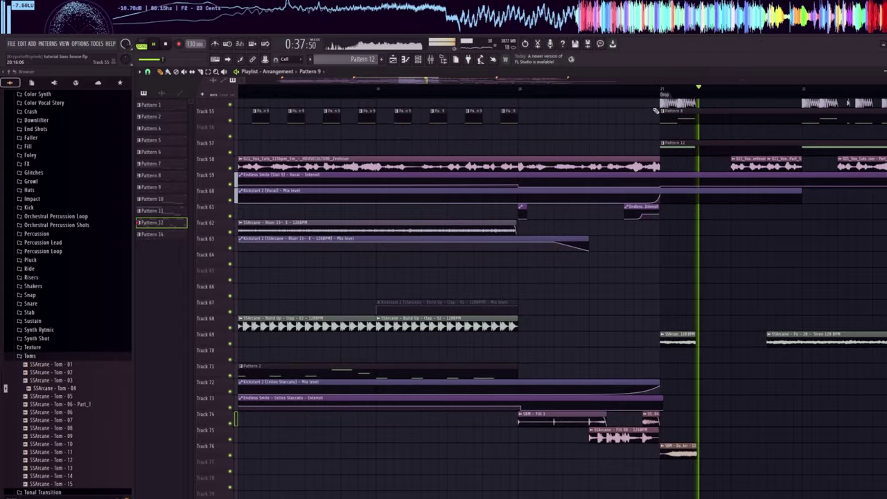
- Audition the Pattern 12 clip on Track 57, review the siren FX on Track 69, and play the Drop with all tracks
scroll(675, 289, down, 2)
scroll(692, 291, up, 1)
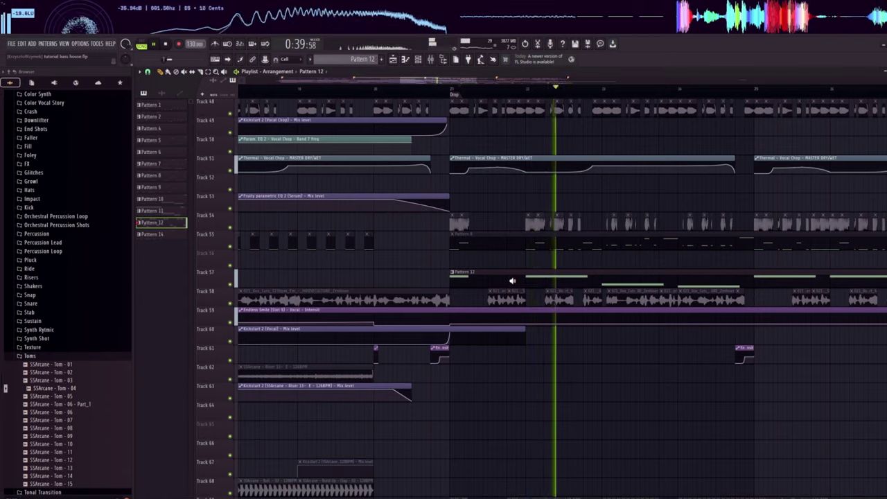
key(space)
scroll(589, 293, down, 3)
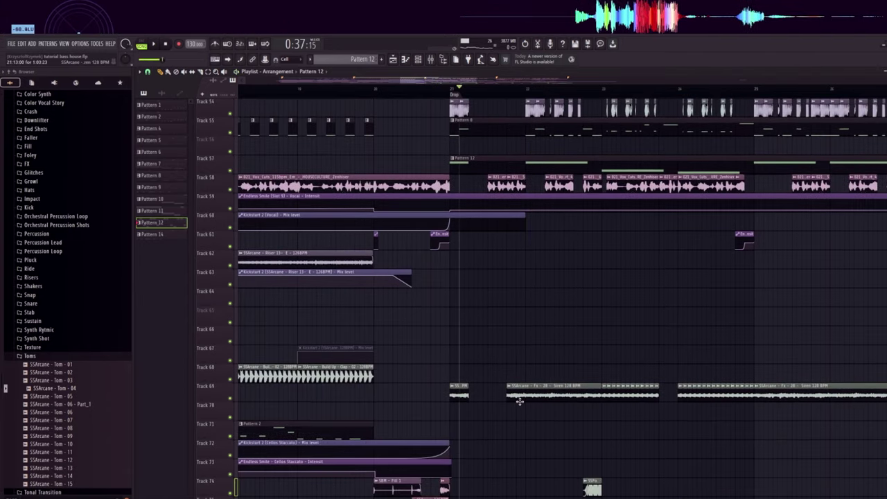
key(space)
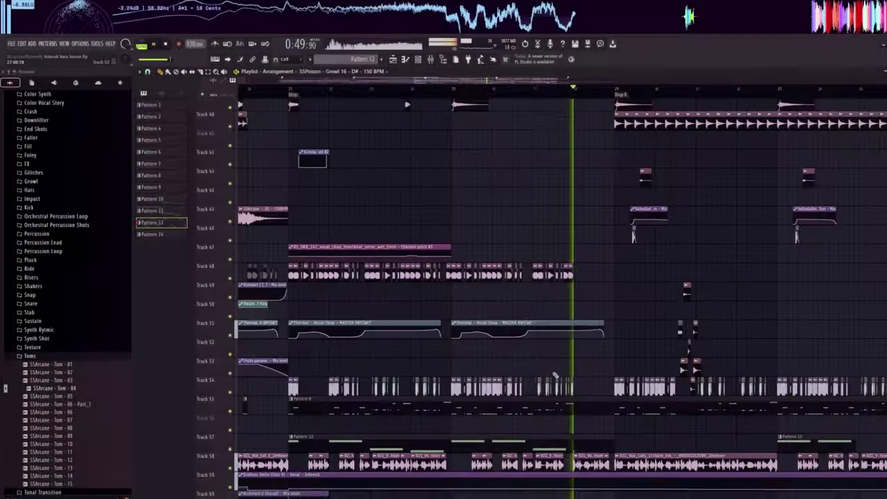
- Audition the SBM - Impact 8 and SSArcane - Fx - 02 - Scratch clips before Drop B and play from the Drop B marker
scroll(554, 375, up, 7)
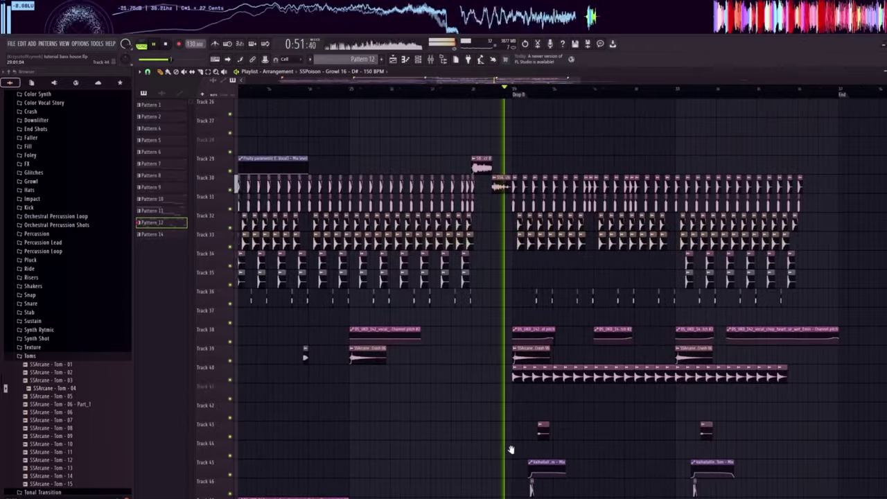
key(space)
alt+right_click(488, 171)
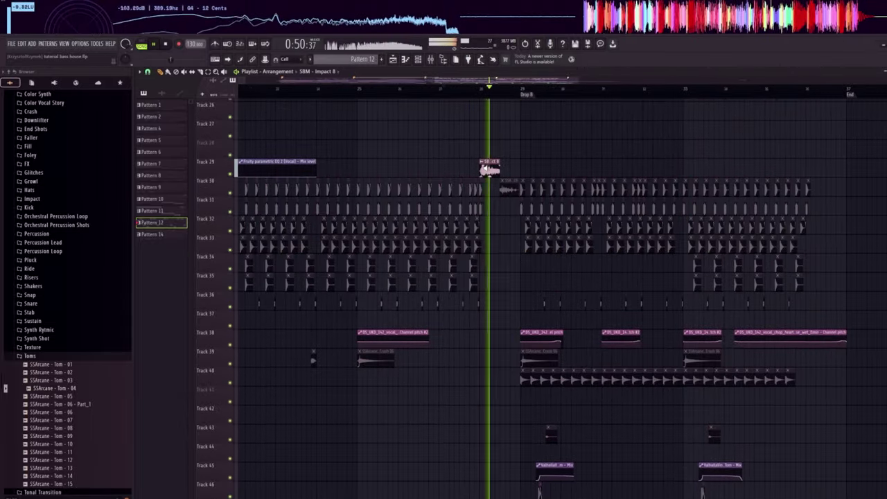
alt+right_click(505, 189)
key(space)
click(525, 96)
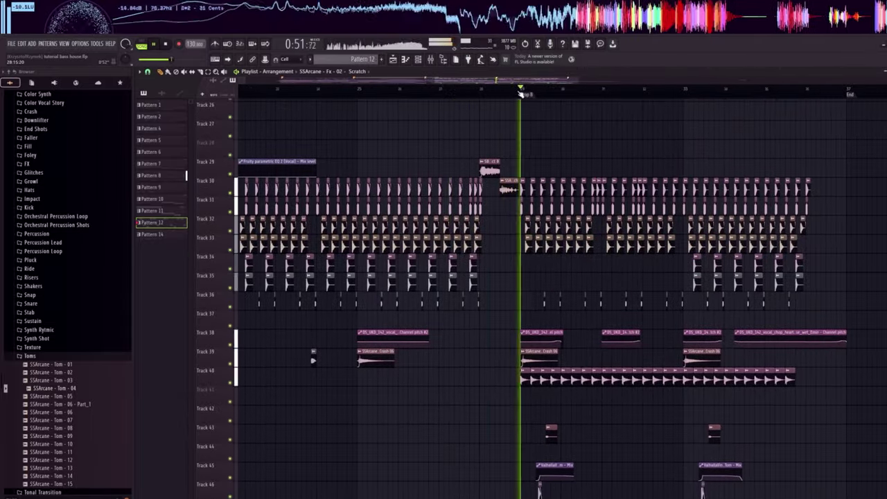
- Play the Tom clip and its ValhallaVintageVerb automation on Tracks 45 and 46 in isolation, then replay Drop B with all tracks
scroll(583, 255, down, 5)
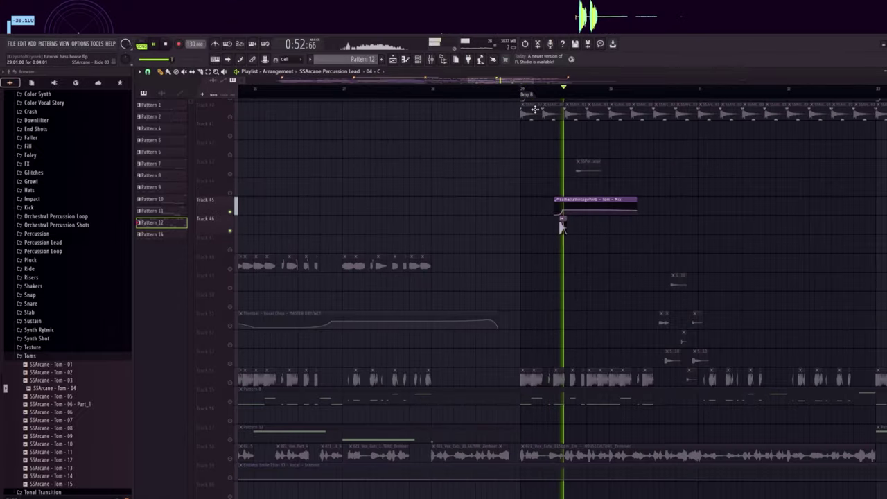
key(space)
click(230, 237)
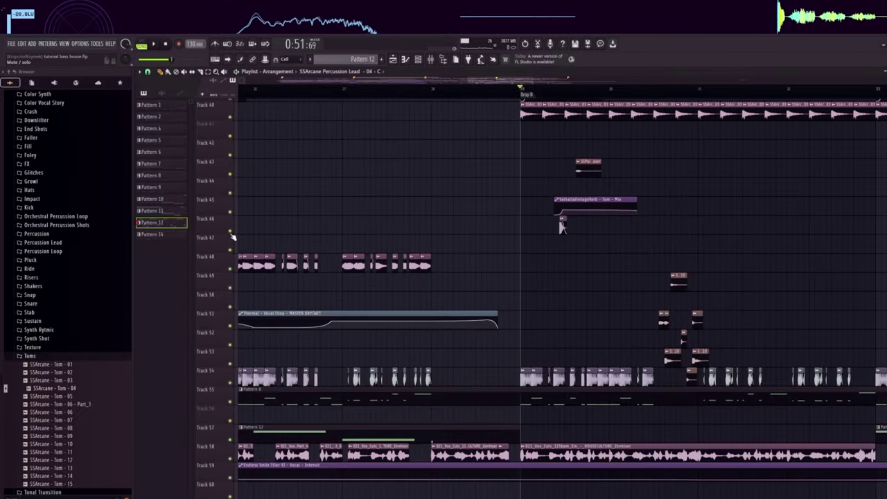
key(space)
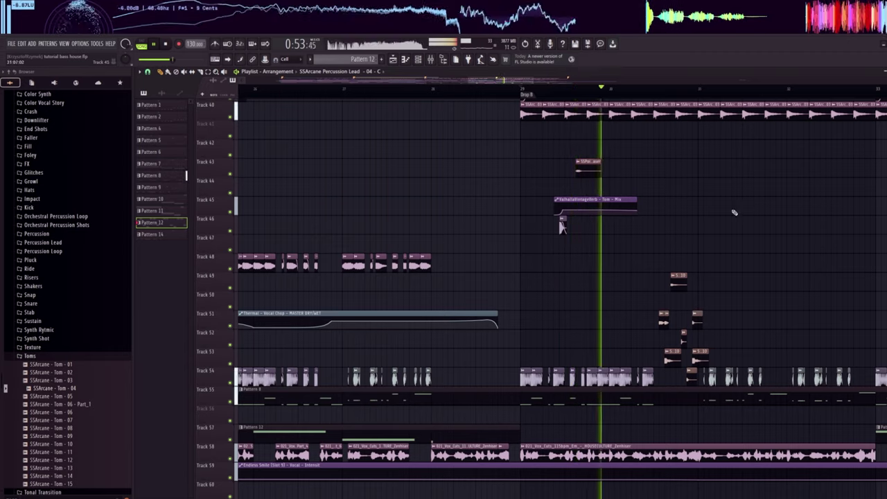
- Isolate the percussion fill on Tracks 49 to 53, add the growl clips on Track 54 and Pattern 8 on Track 55, and play Drop B
scroll(721, 93, up, 5)
key(space)
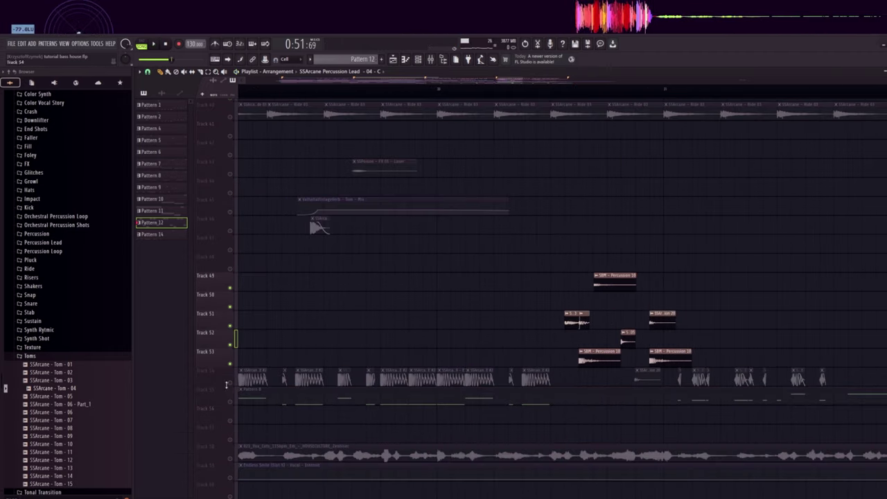
click(230, 383)
click(230, 408)
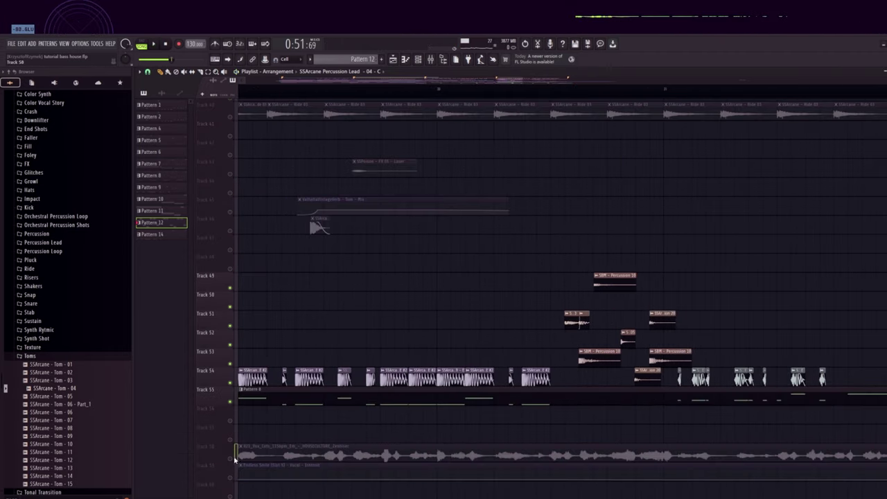
key(space)
- Add the SSArcane - Ride 03 clips on Track 40 and the drum and hat clips on Tracks 30 to 33 to the isolated tracks and play them
scroll(322, 192, up, 5)
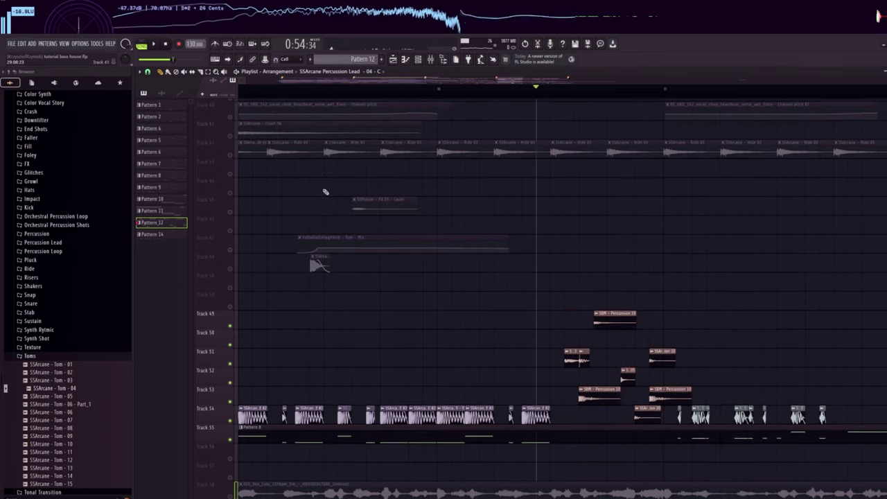
click(230, 212)
scroll(277, 213, up, 7)
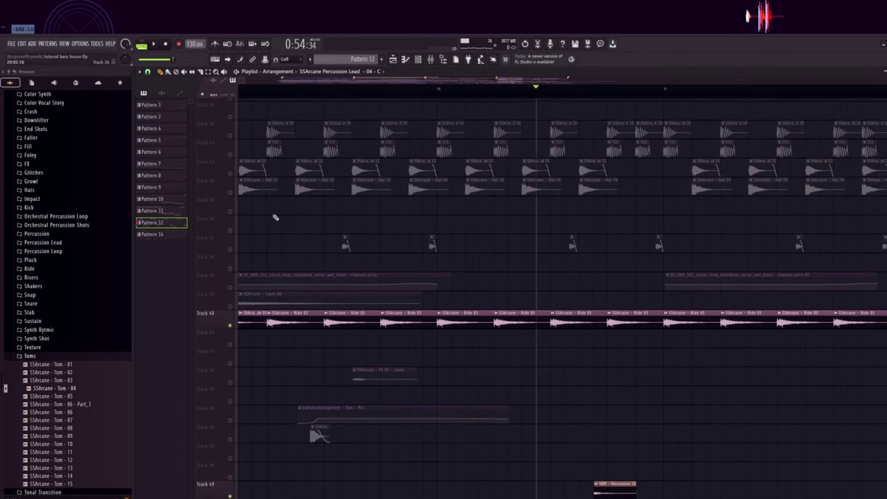
click(230, 155)
click(230, 163)
click(230, 182)
click(230, 201)
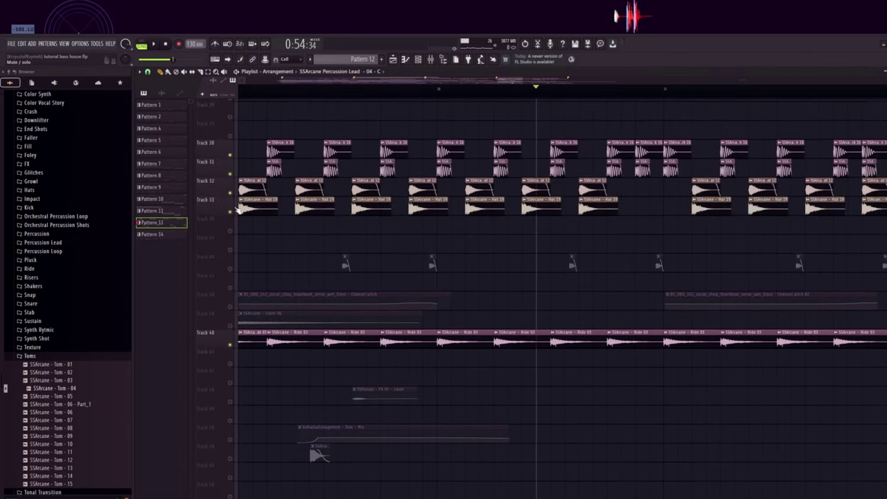
key(space)
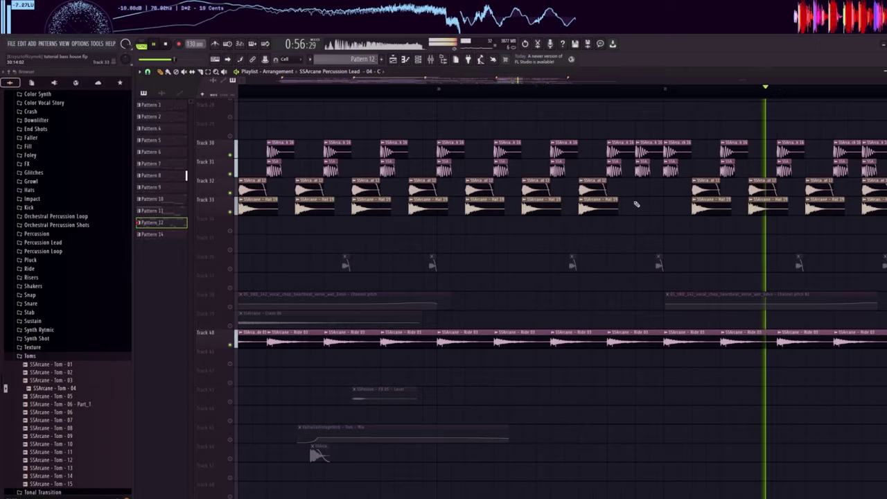
scroll(601, 92, down, 3)
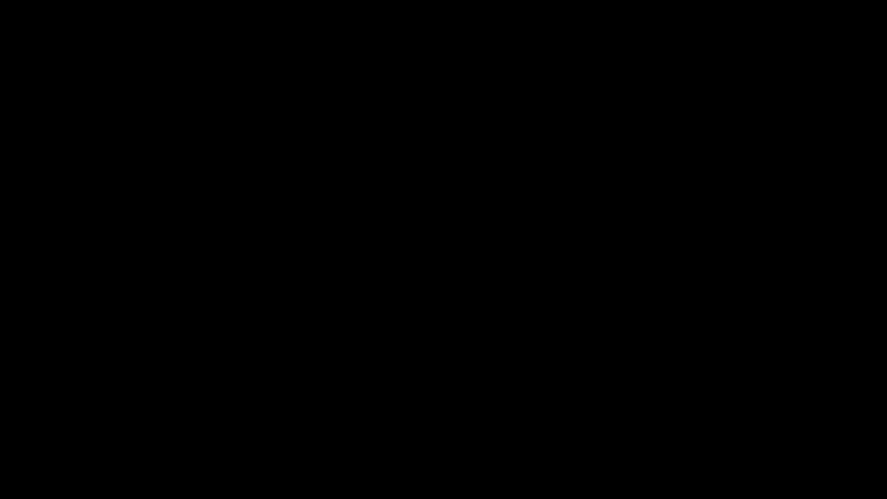